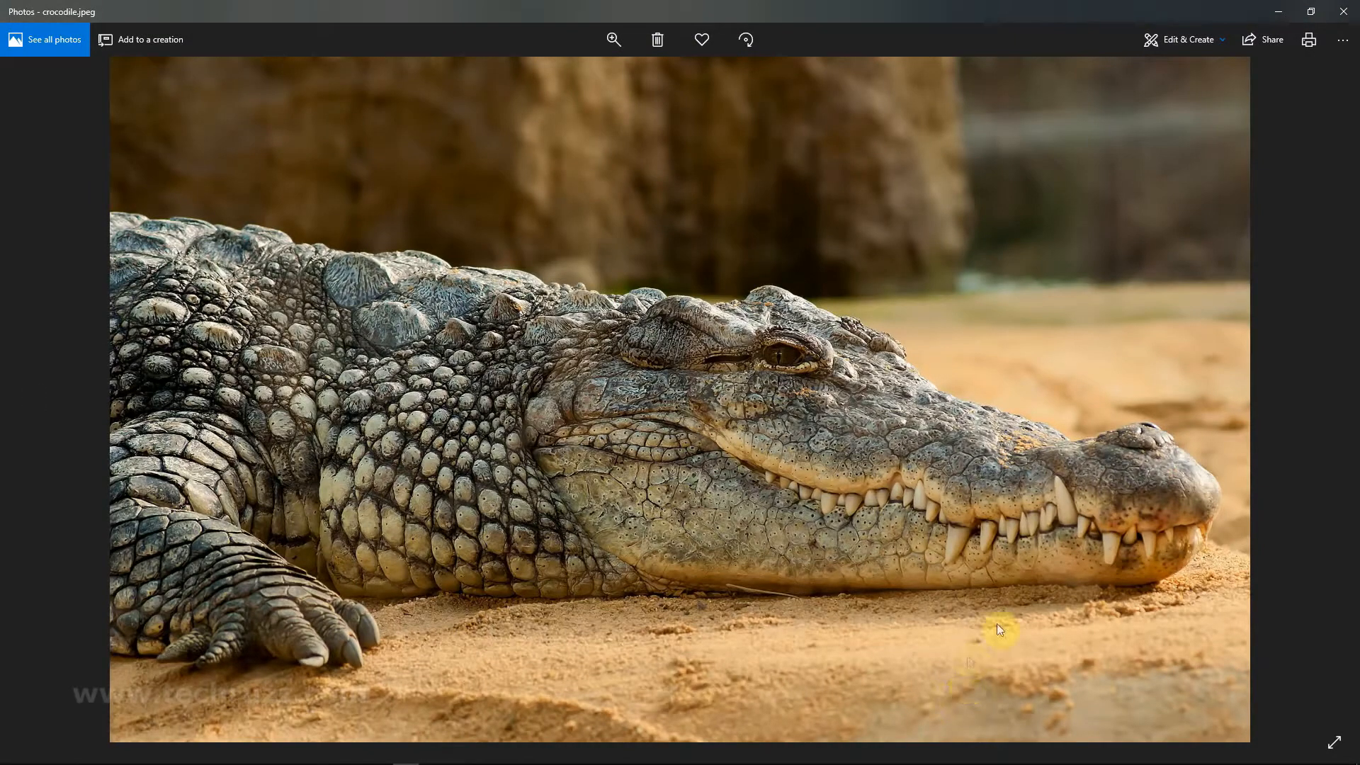
Close the crocodile photo in the image viewer and switch to Adobe Illustrator
left_click(1344, 16)
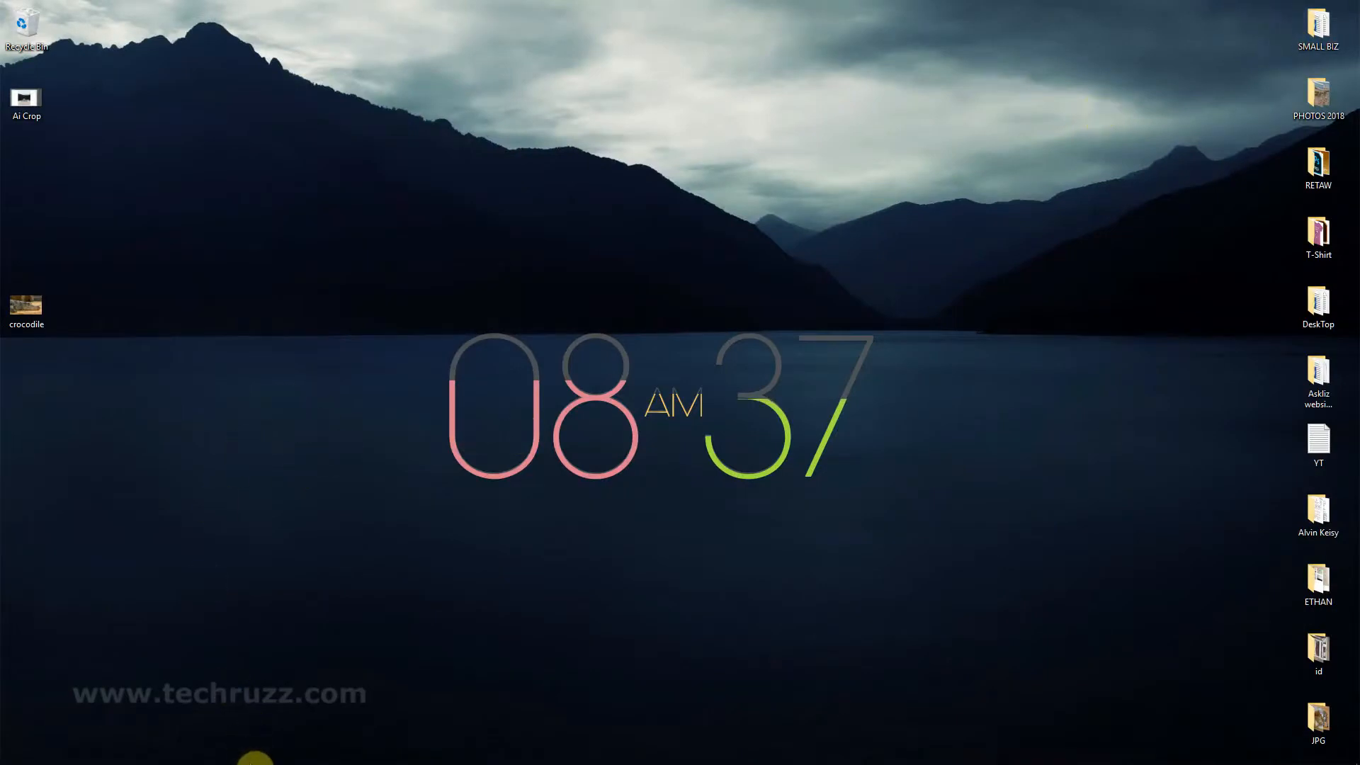
mouse_move(252, 760)
left_click(273, 756)
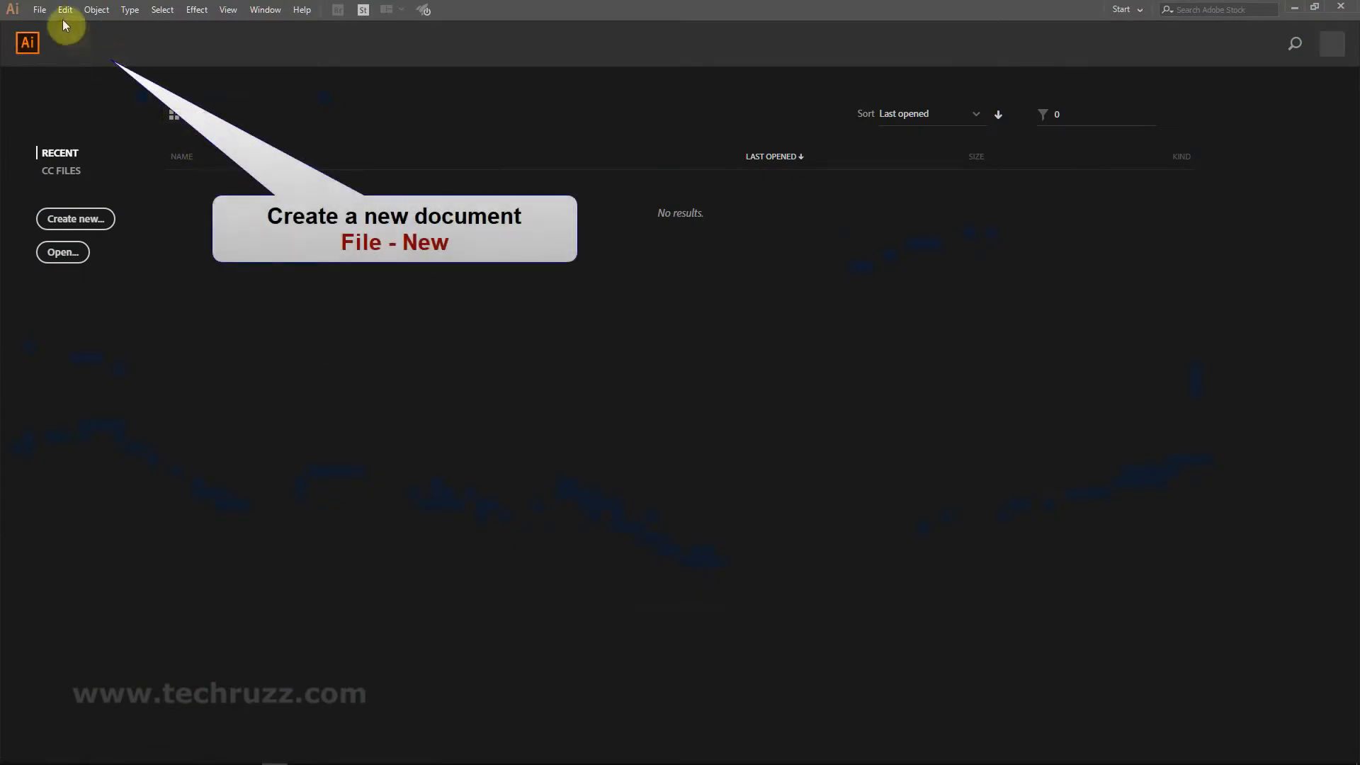
Create a new portrait document from the A4 print preset, 210 x 297 mm
left_click(39, 10)
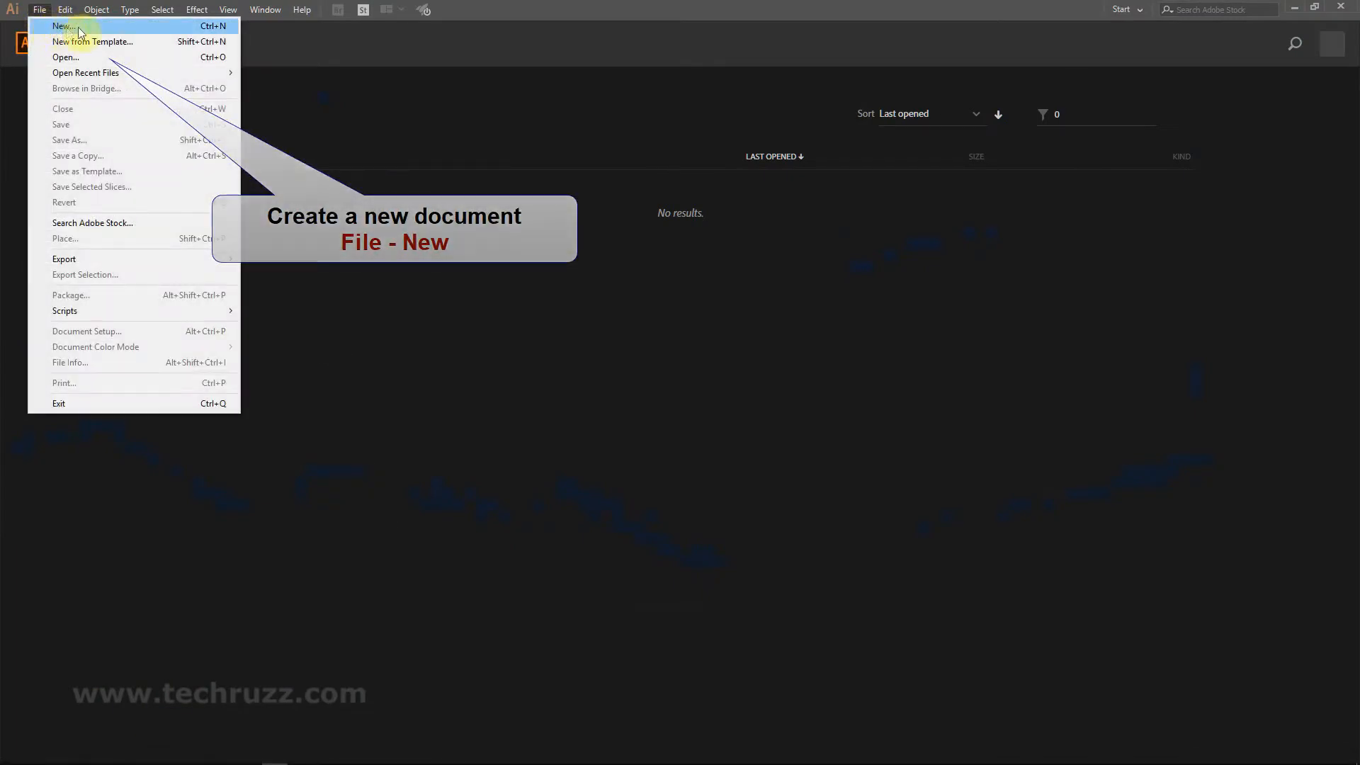
left_click(133, 29)
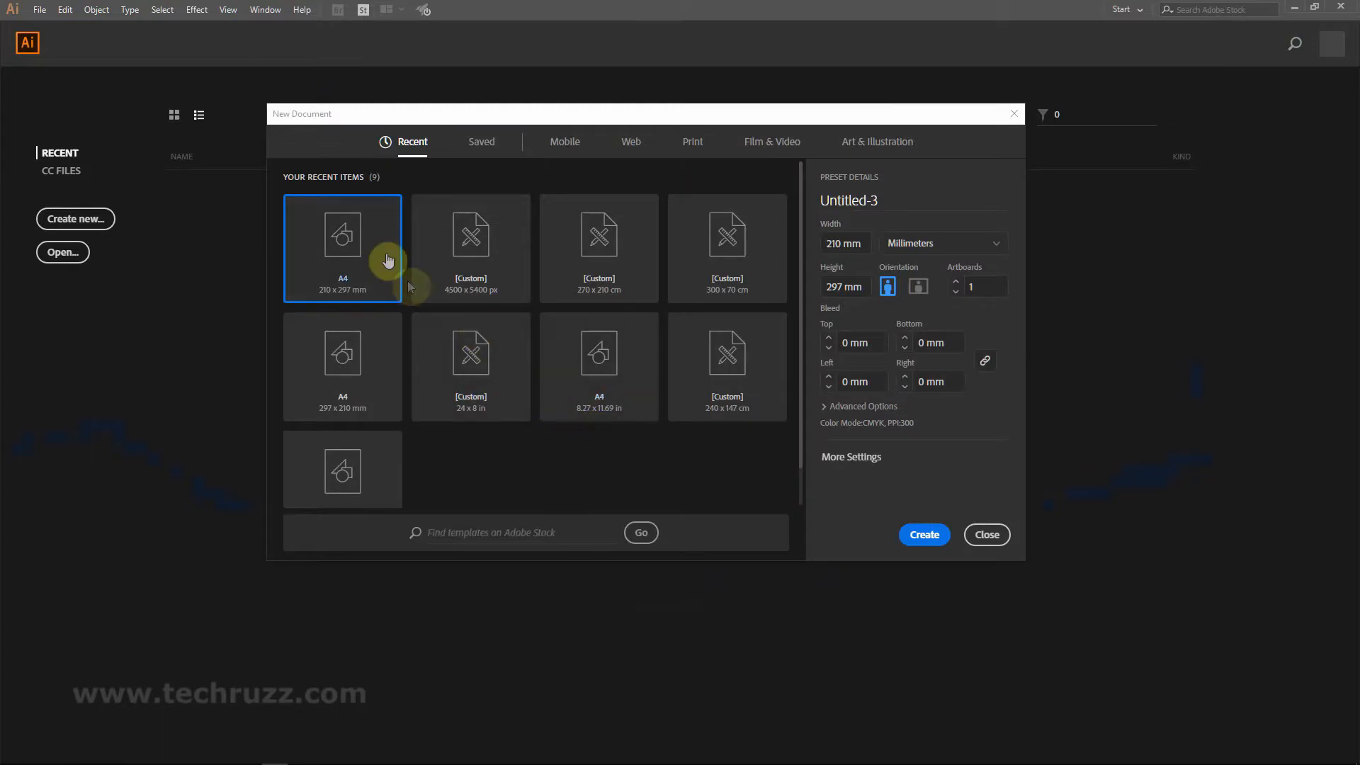
left_click(694, 151)
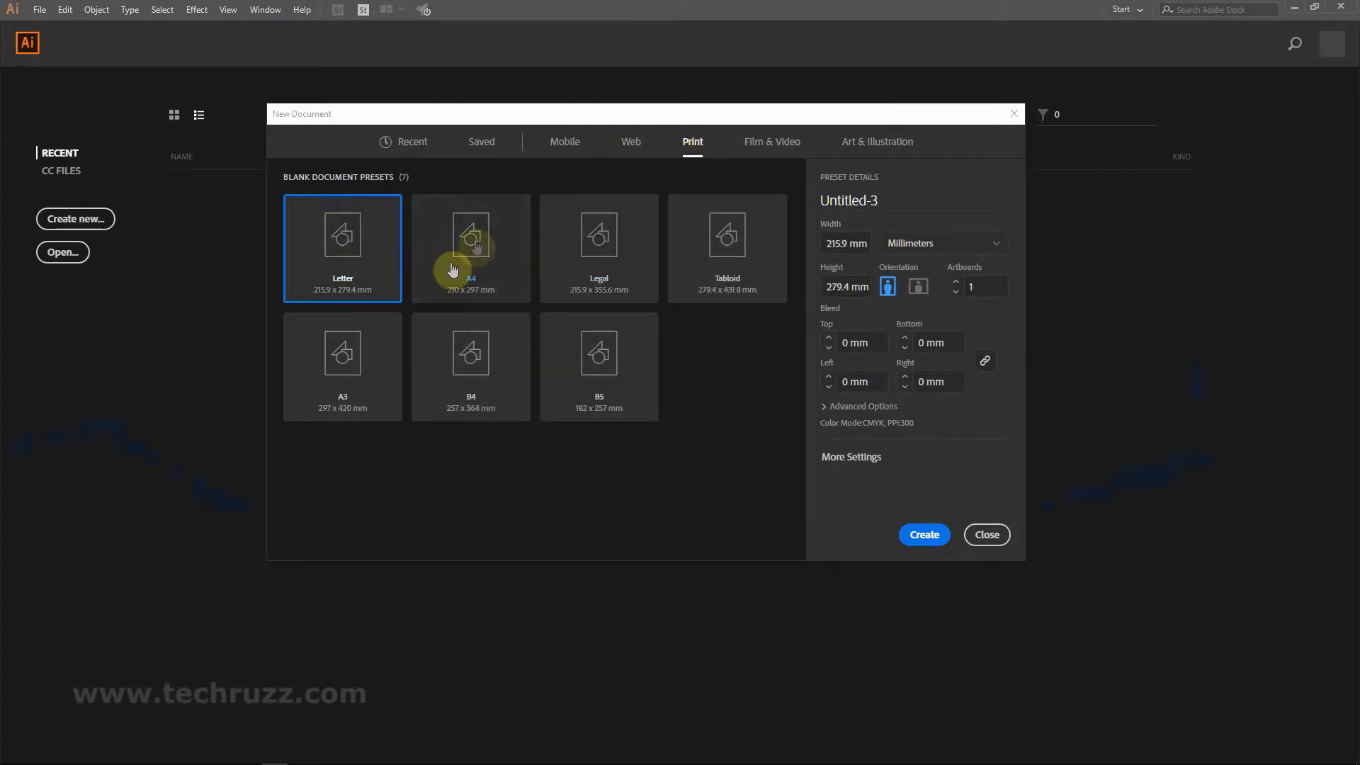
left_click(481, 270)
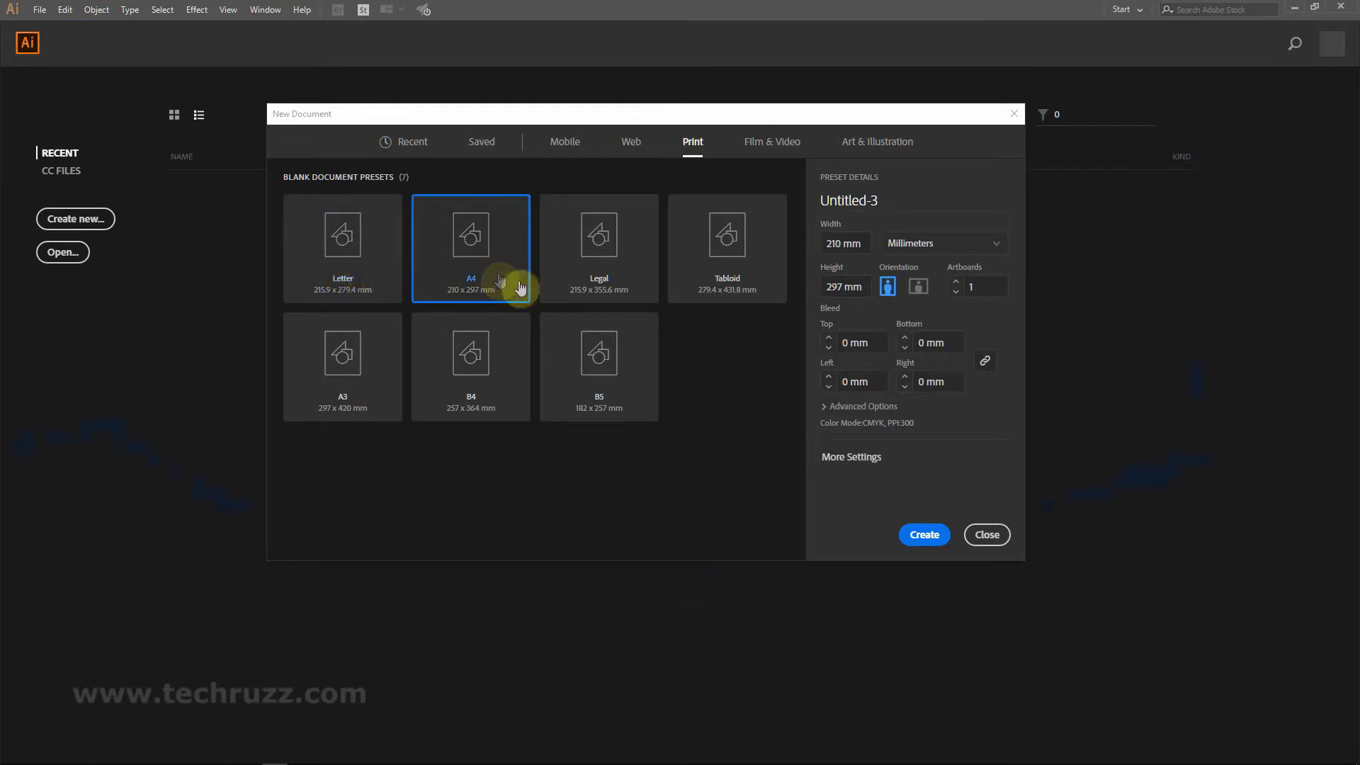
left_click(923, 543)
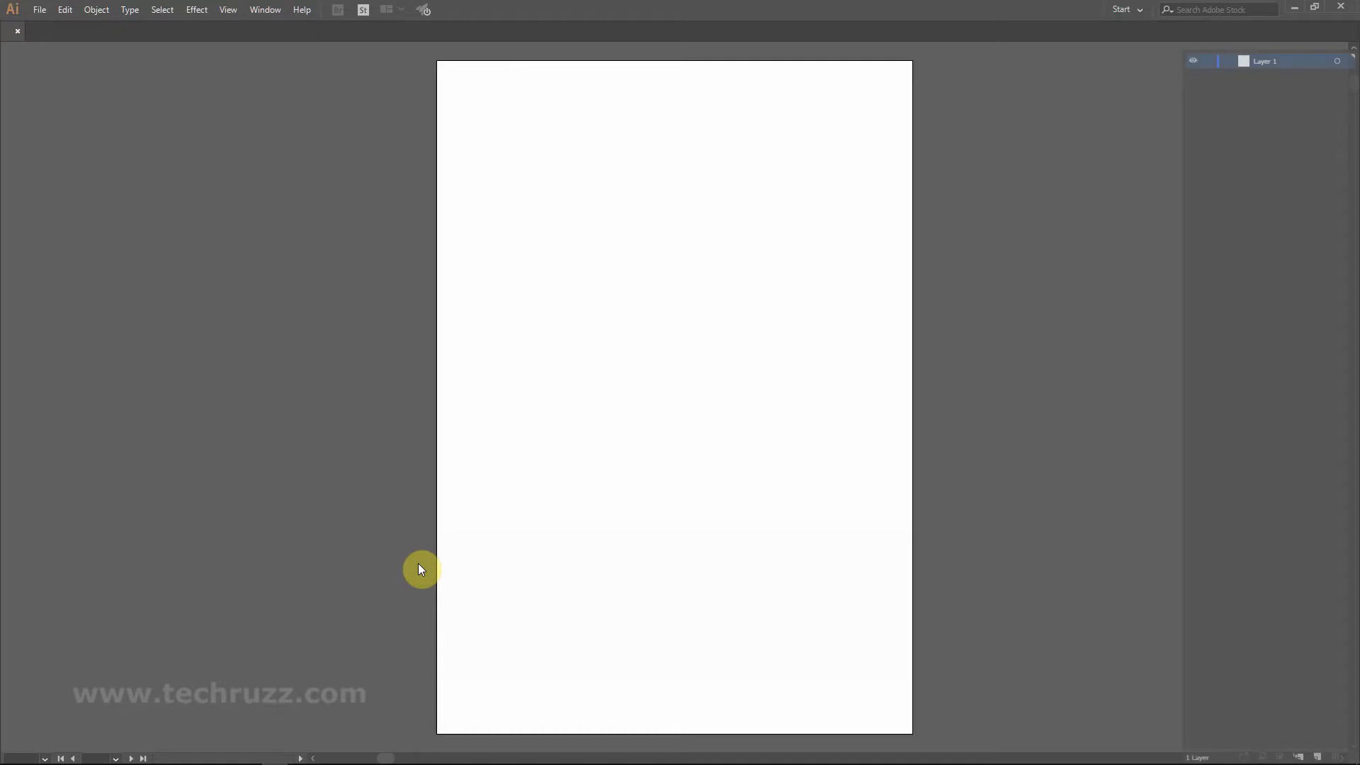
Place the crocodile image from the Desktop as a linked file spanning the full width of the artboard
left_click(40, 10)
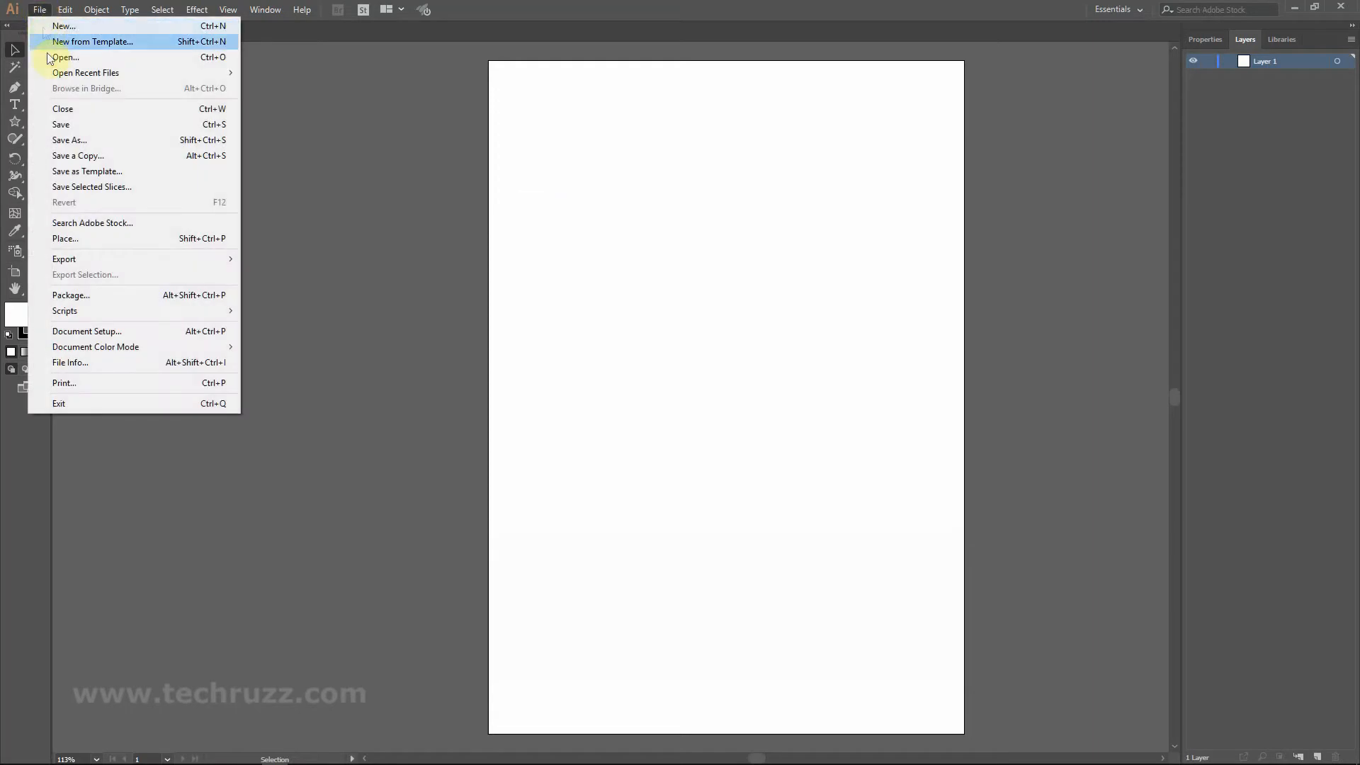
left_click(91, 240)
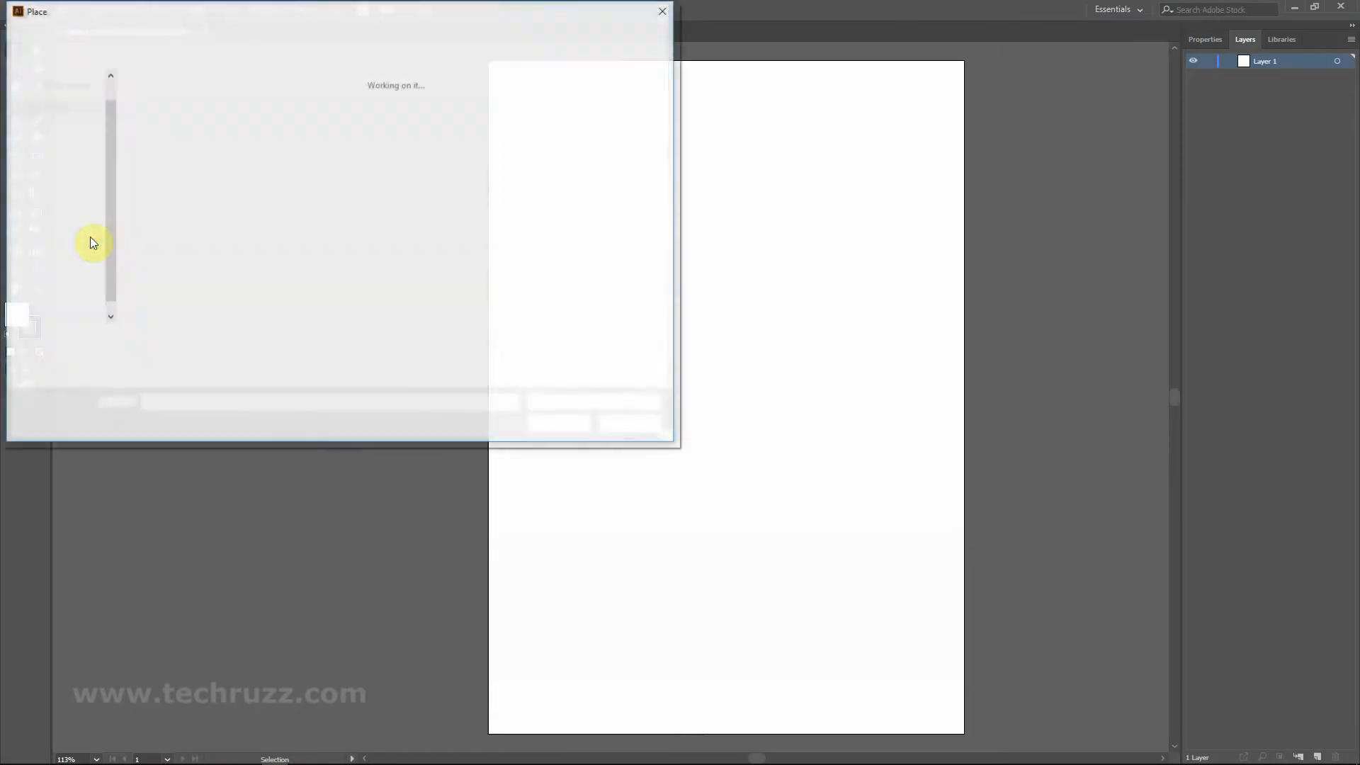
left_click(494, 207)
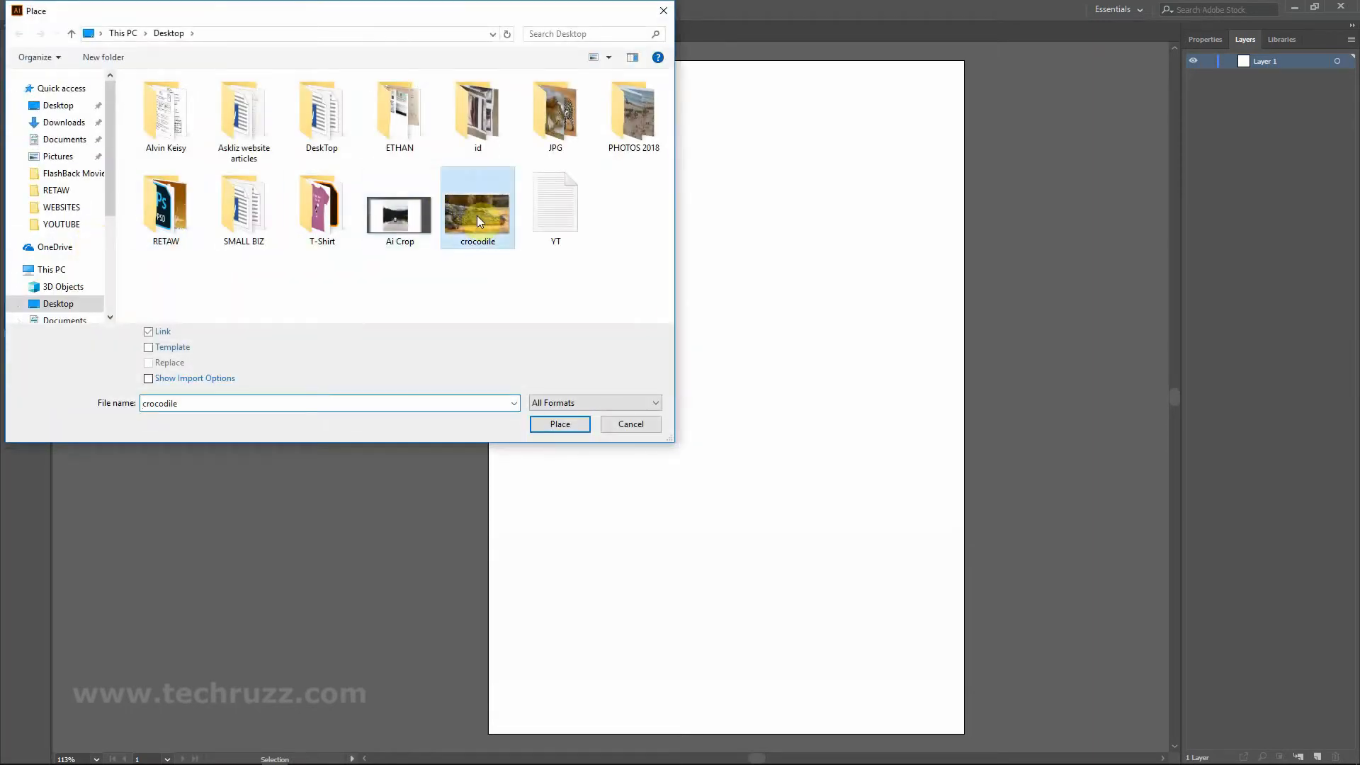
left_click(559, 427)
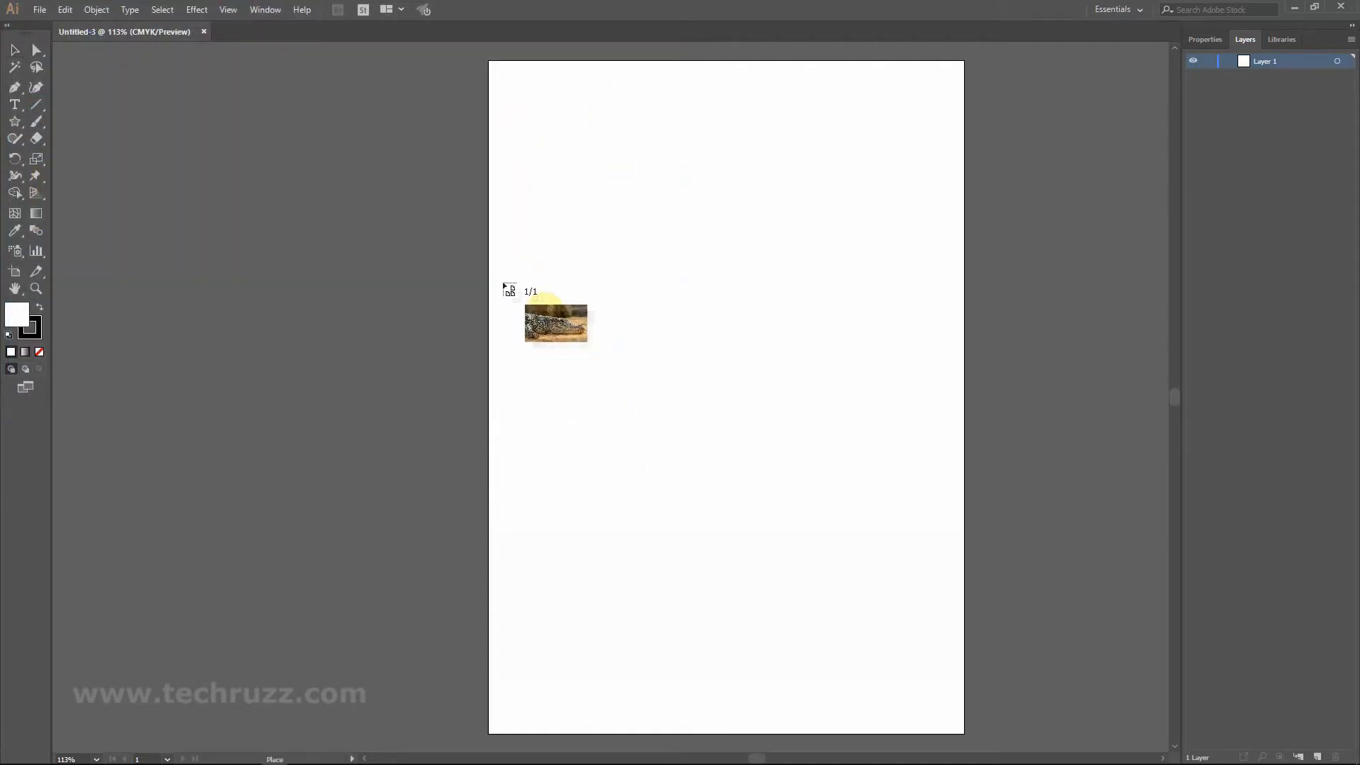
left_click_drag(491, 259, 960, 558)
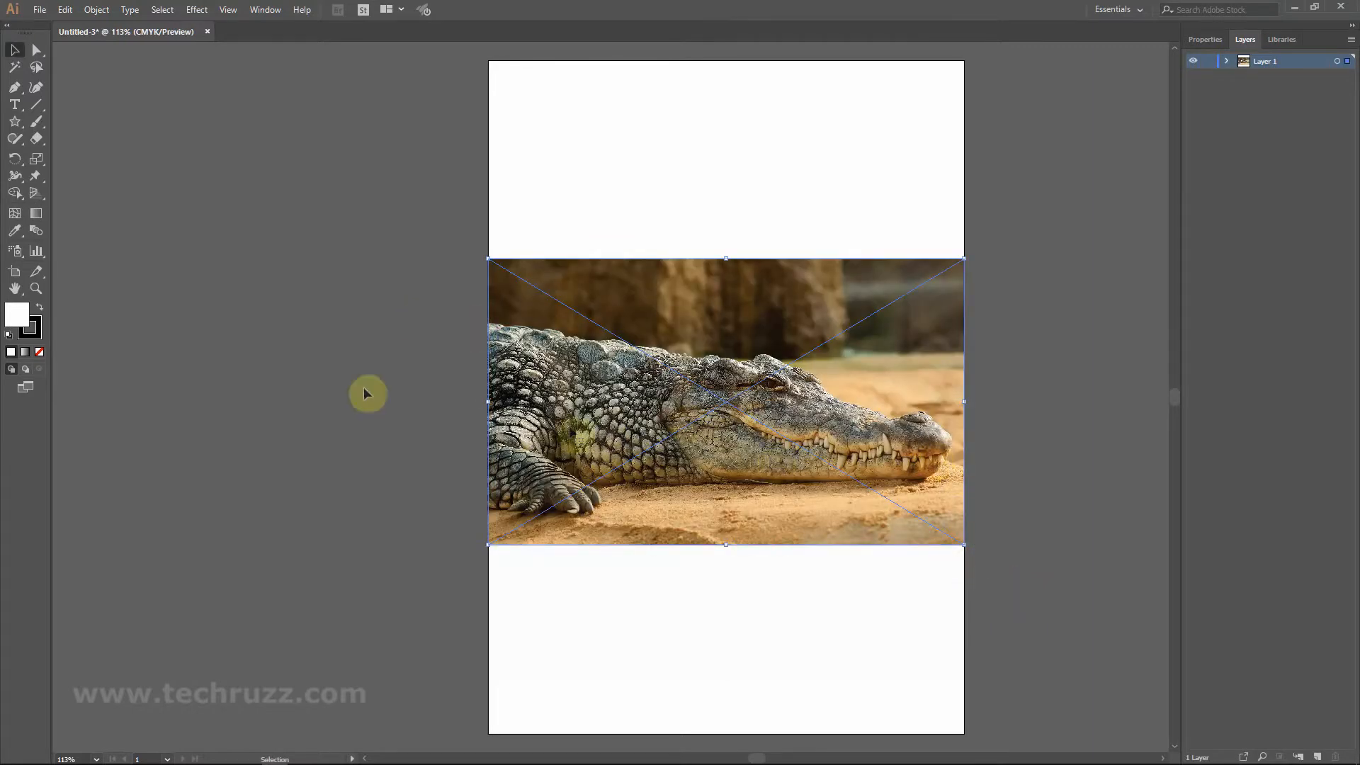
Embed the placed crocodile image in the document
left_click(35, 289)
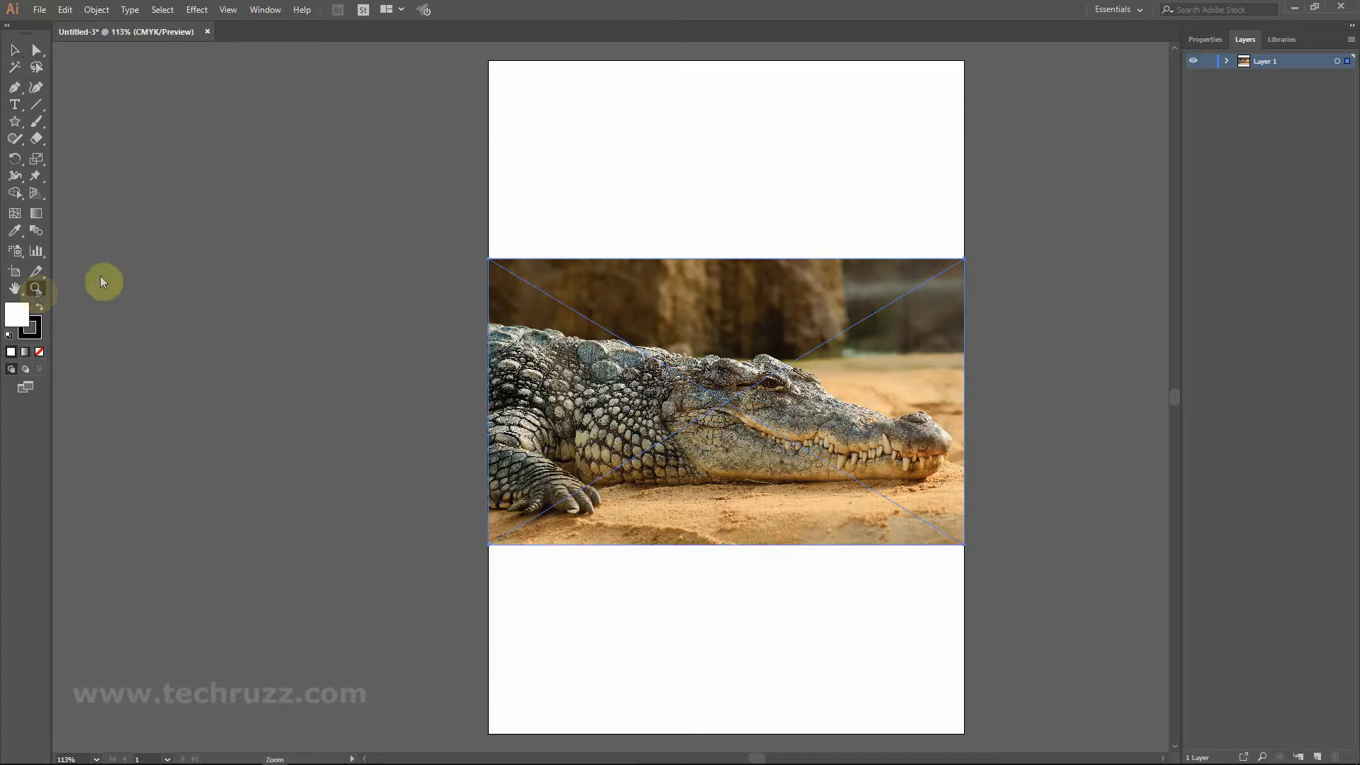
left_click_drag(474, 247, 981, 561)
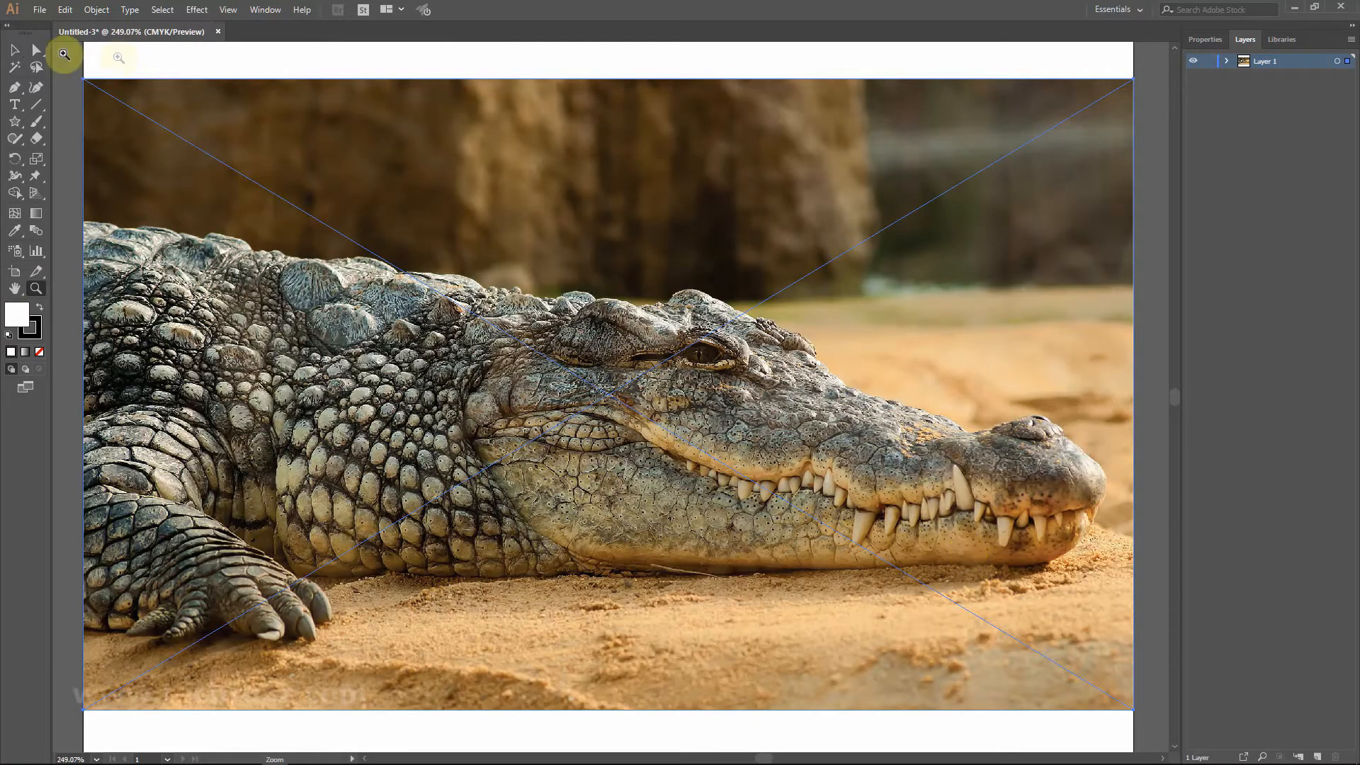
left_click(16, 54)
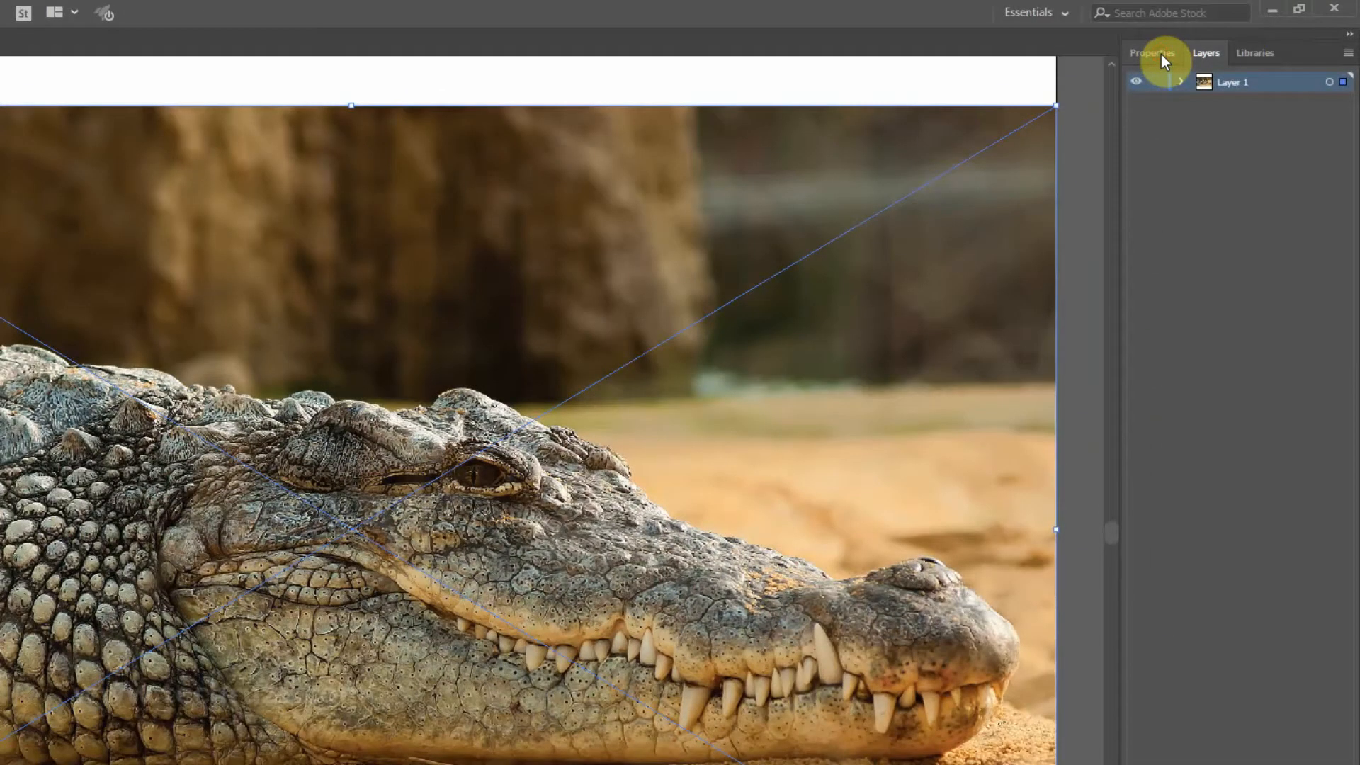
left_click(1152, 54)
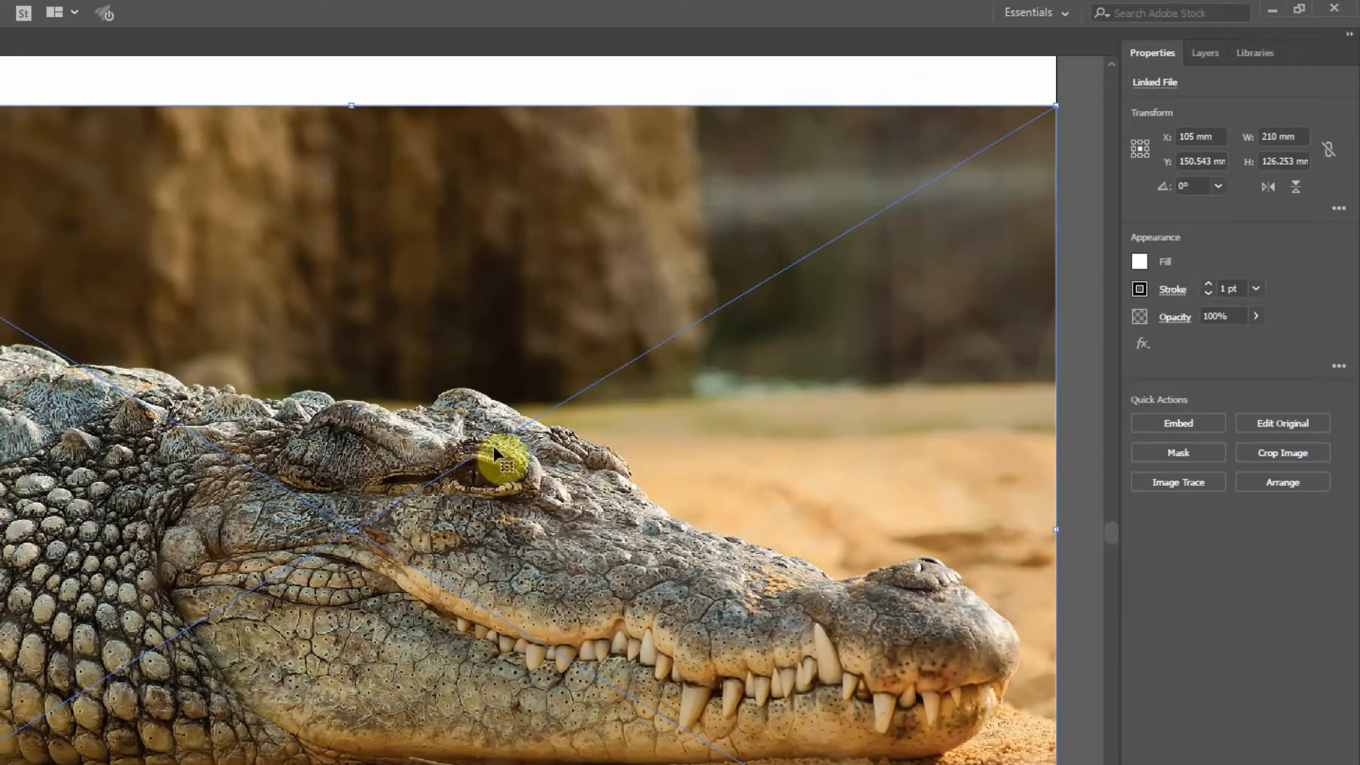
left_click(1162, 423)
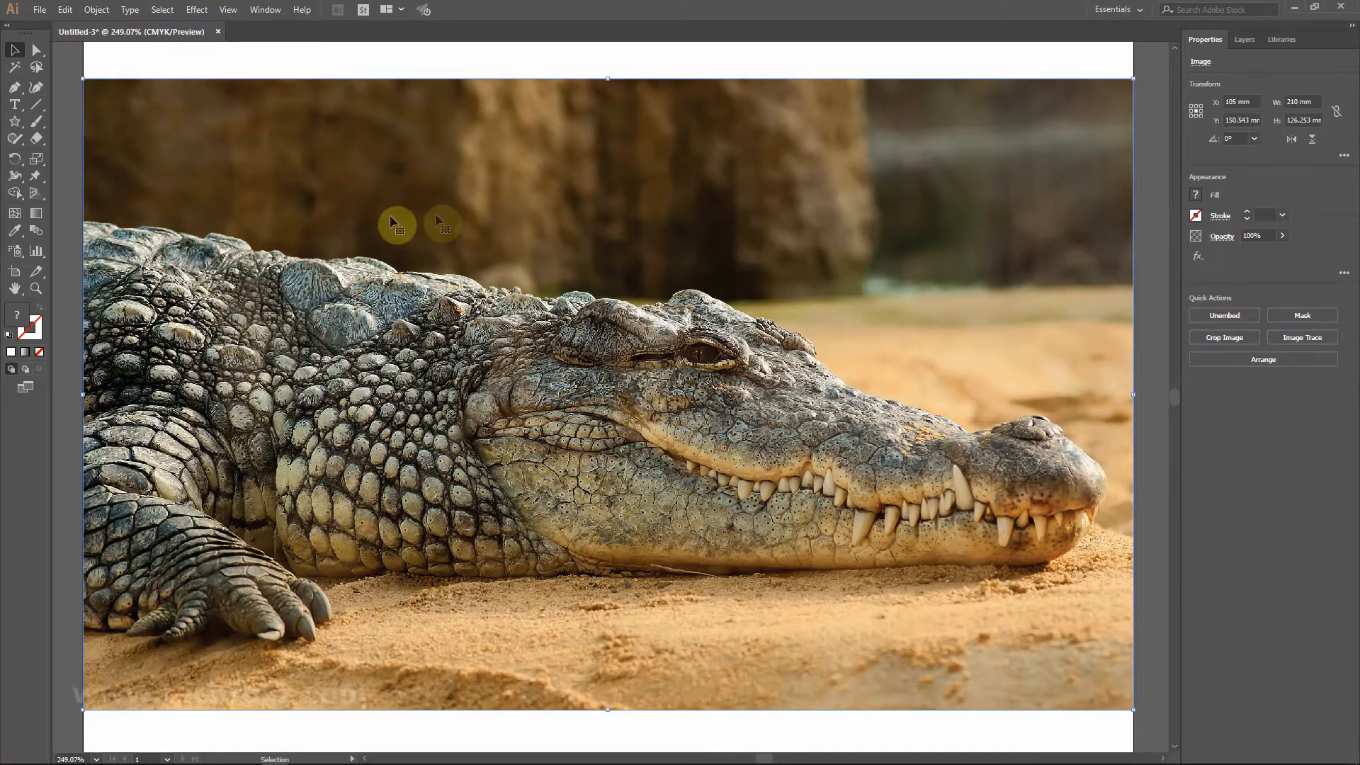
Start a Pen path where the crocodile's back meets the image's left edge and trace about the first 2.6 mm
left_click(14, 91)
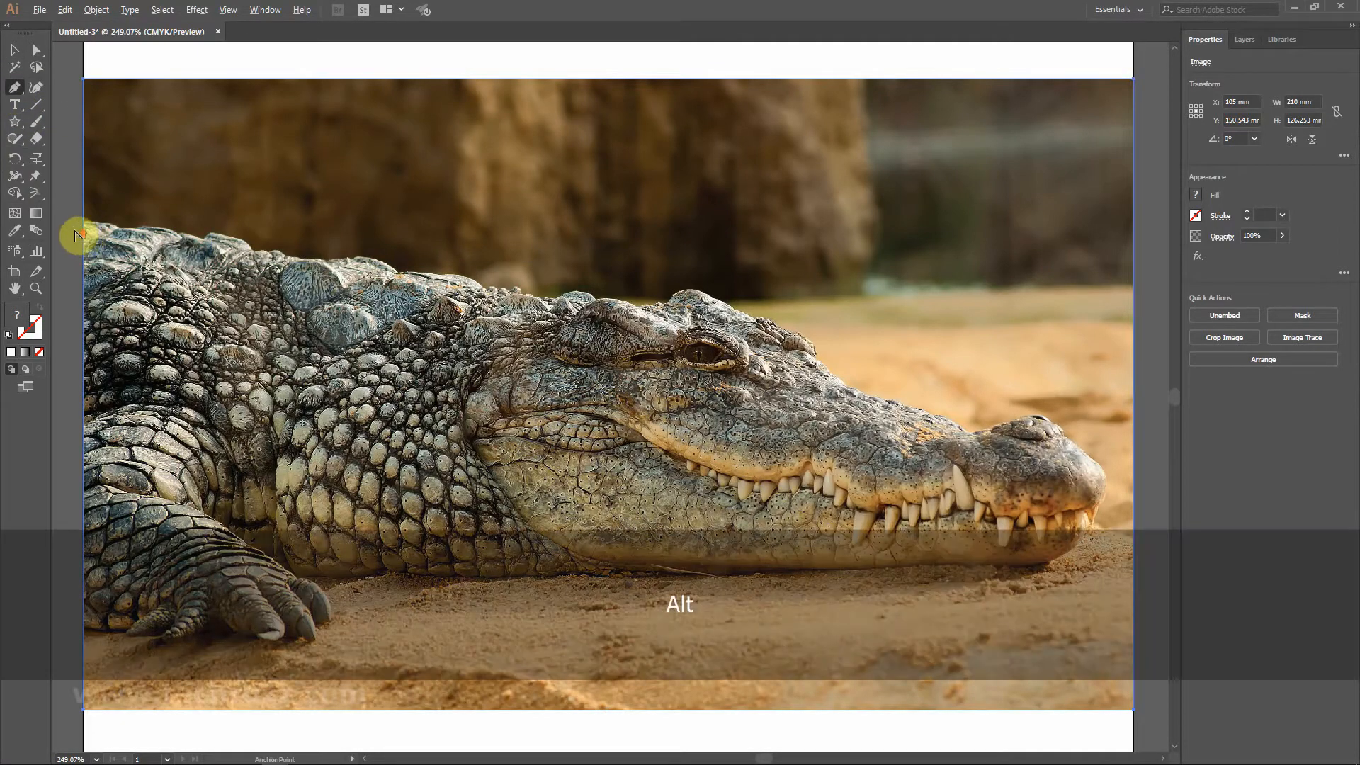
scroll(78, 235, "up", 5)
scroll(78, 235, "up", 2)
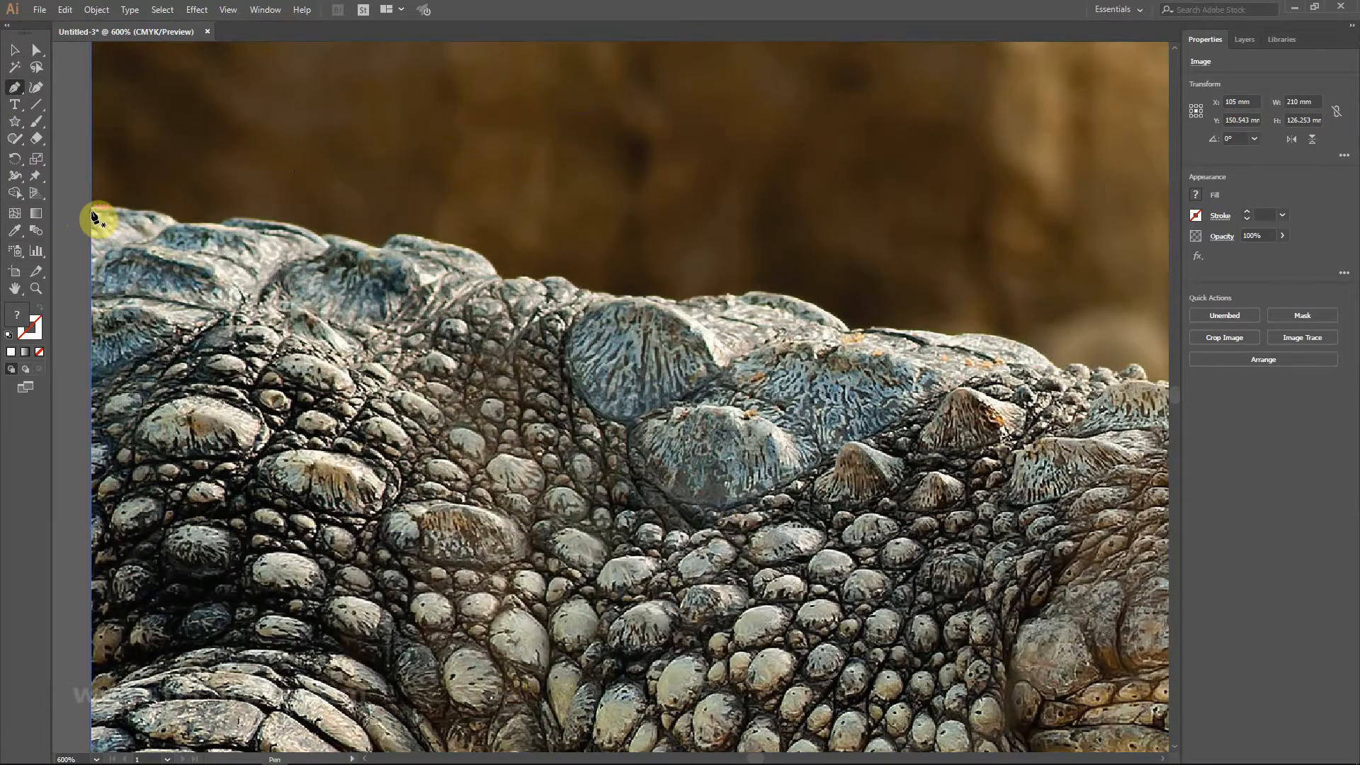
scroll(94, 216, "up", 3)
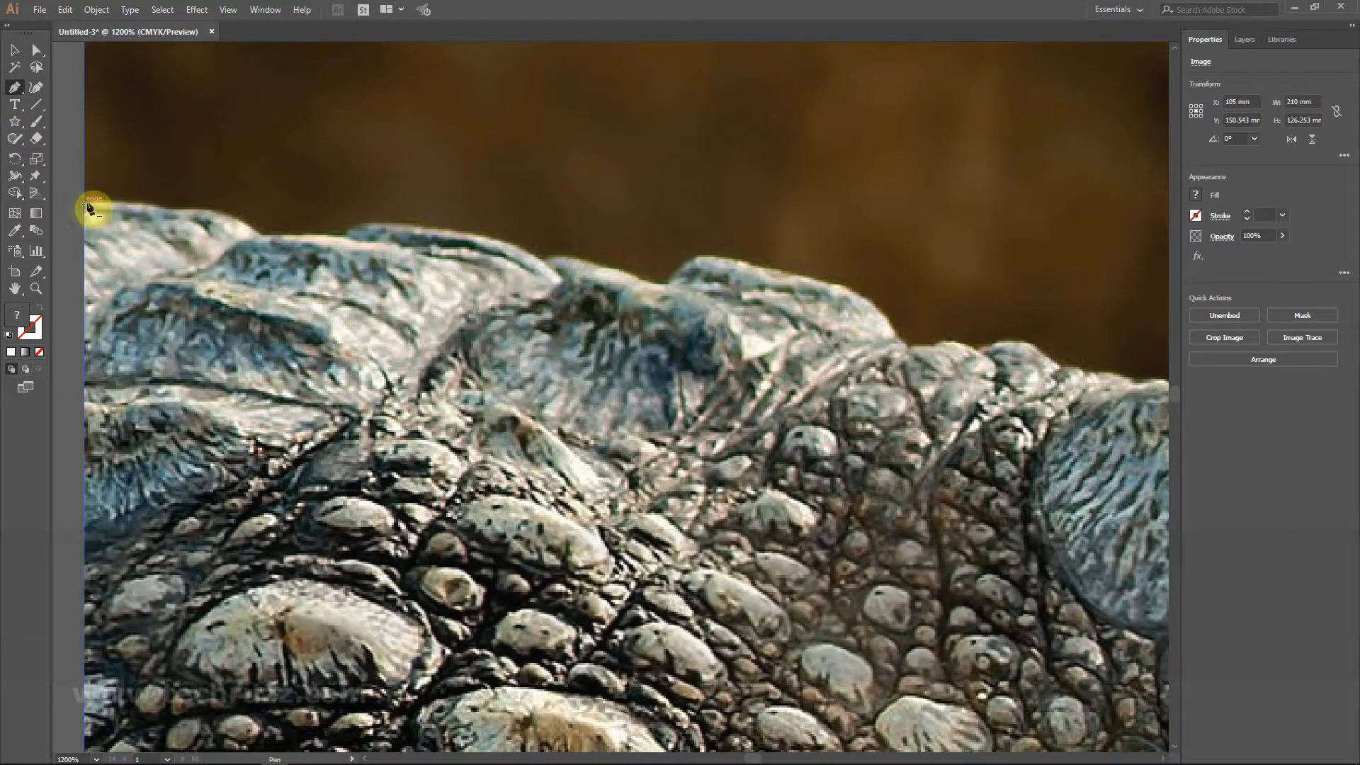
left_click(93, 207)
left_click_drag(93, 207, 103, 206)
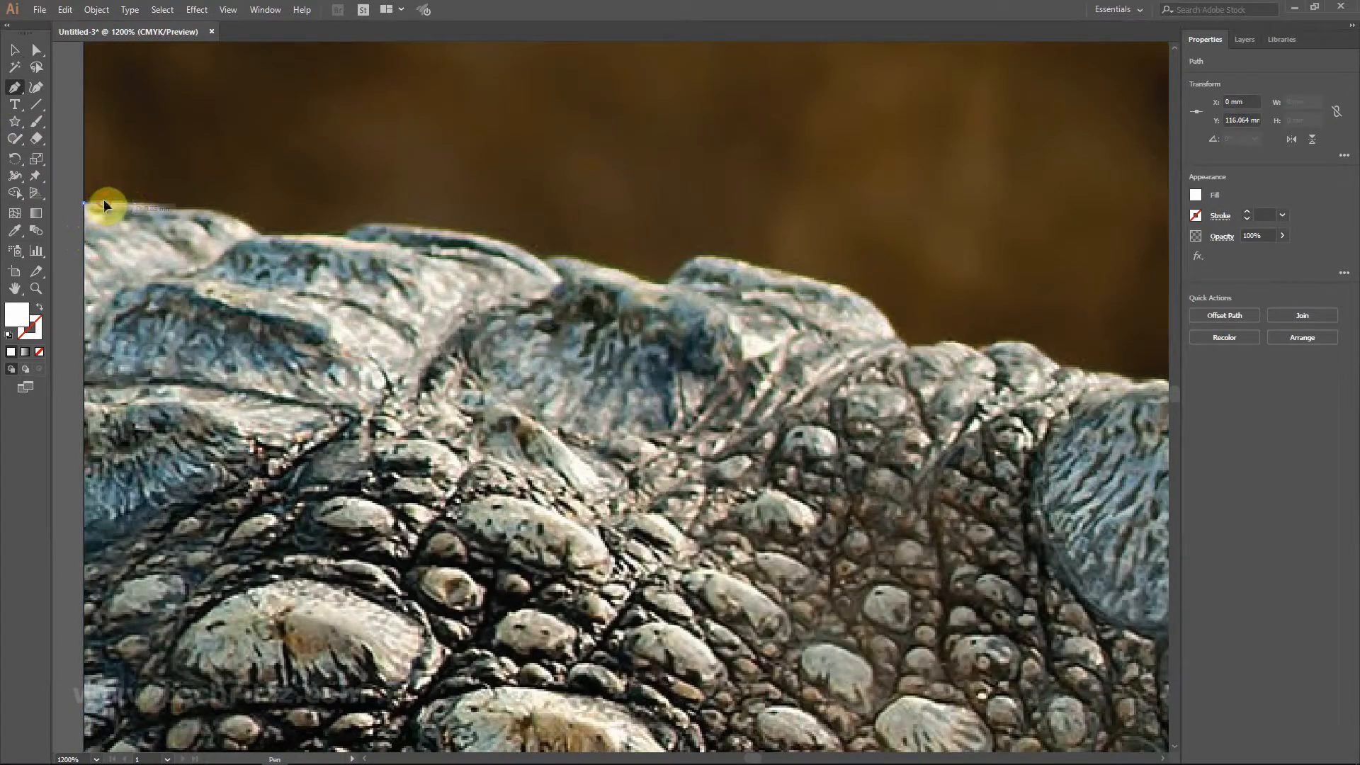
left_click(104, 203)
left_click(130, 204)
left_click(147, 204)
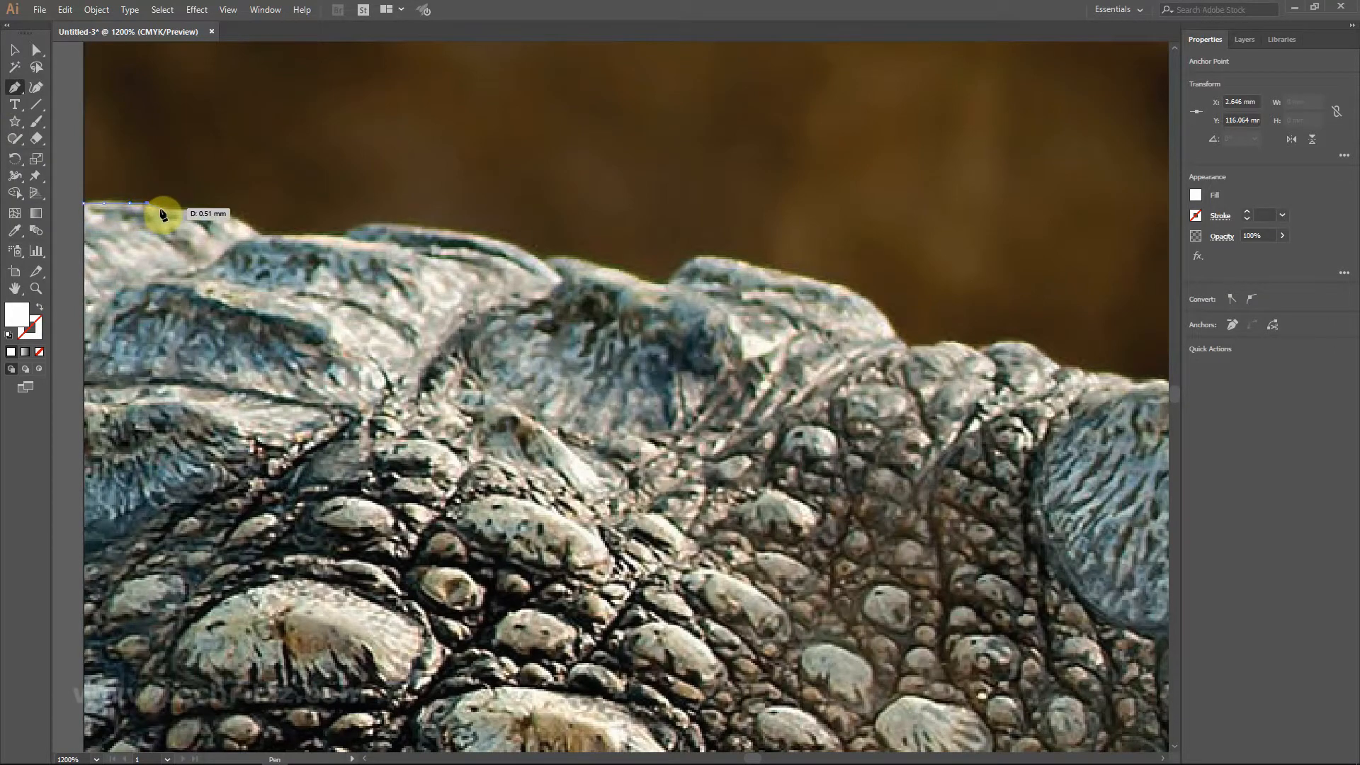
Continue the Pen path along the low ridges of the crocodile's back to the dip at about X 23.5 mm
left_click_drag(181, 209, 261, 238)
left_click(259, 233)
left_click_drag(342, 233, 373, 230)
left_click(371, 224)
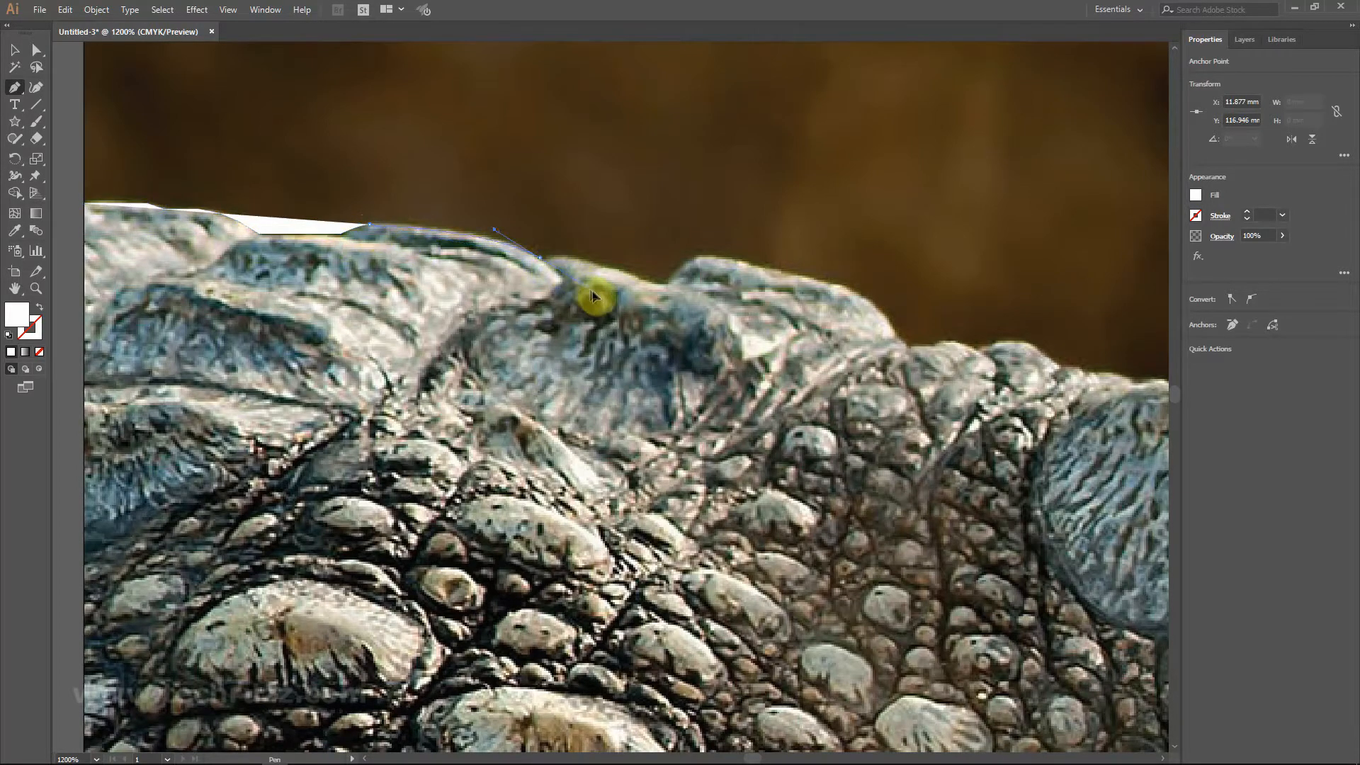
left_click_drag(597, 297, 597, 297)
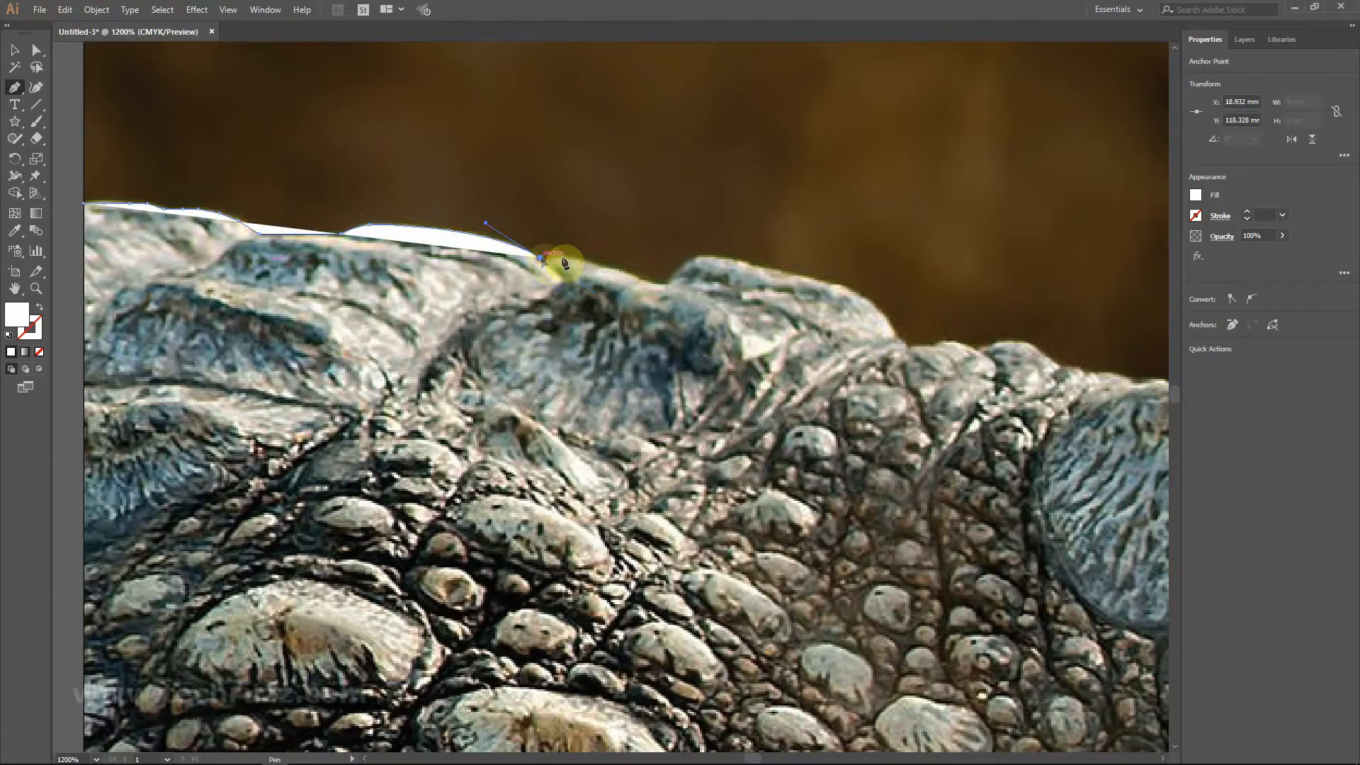
left_click_drag(600, 268, 626, 279)
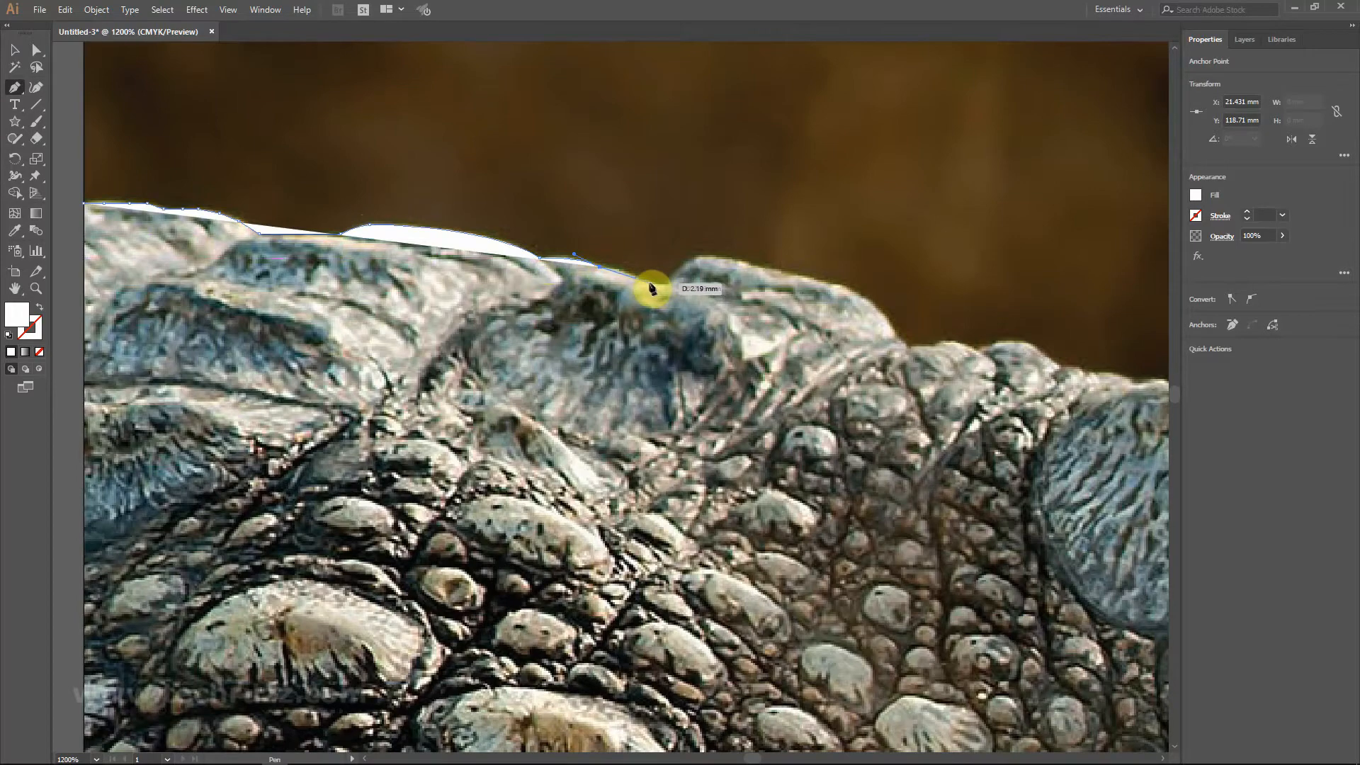
left_click_drag(652, 284, 652, 284)
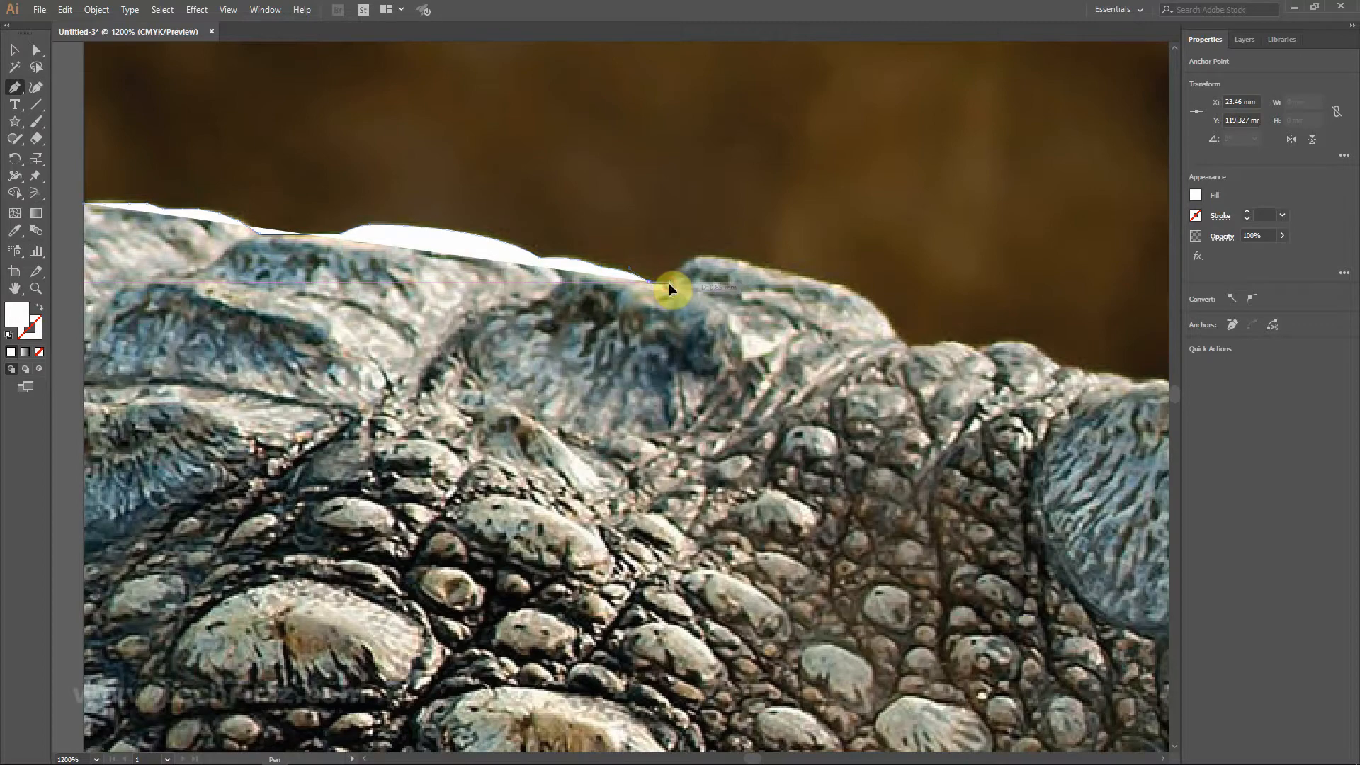
Extend the Pen path over the next large ridge and the two small bumps, to about X 40.5 mm on the back
left_click(669, 283)
left_click_drag(706, 257, 845, 291)
left_click(843, 287)
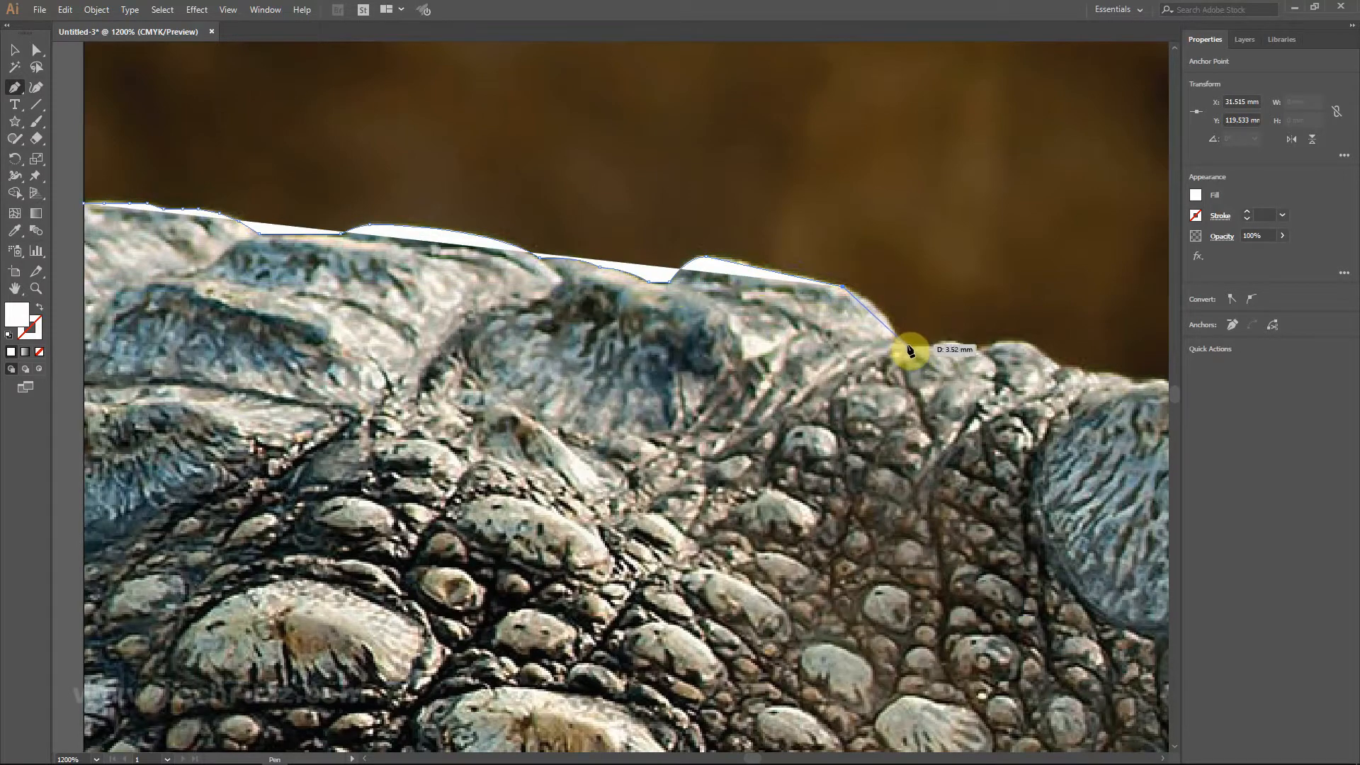
left_click_drag(908, 347, 948, 402)
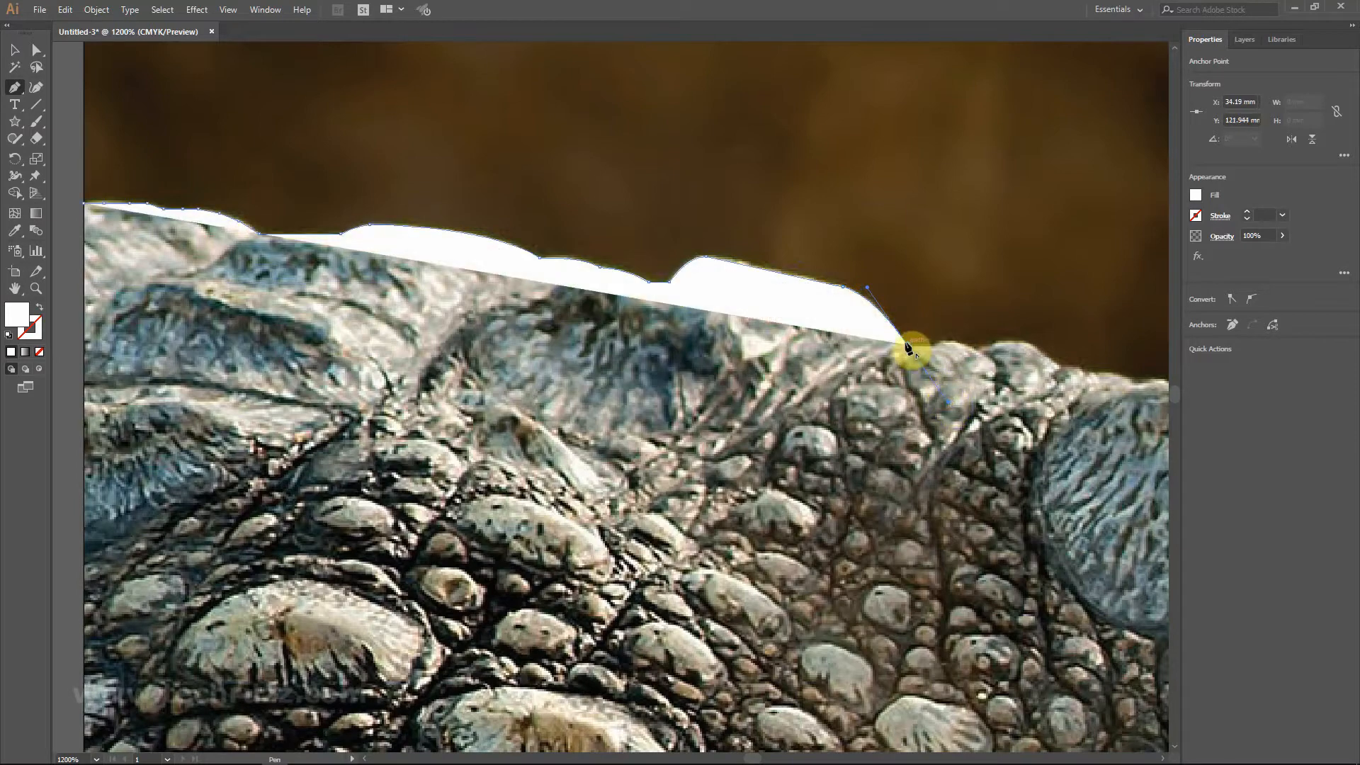
left_click(907, 345)
left_click(935, 346)
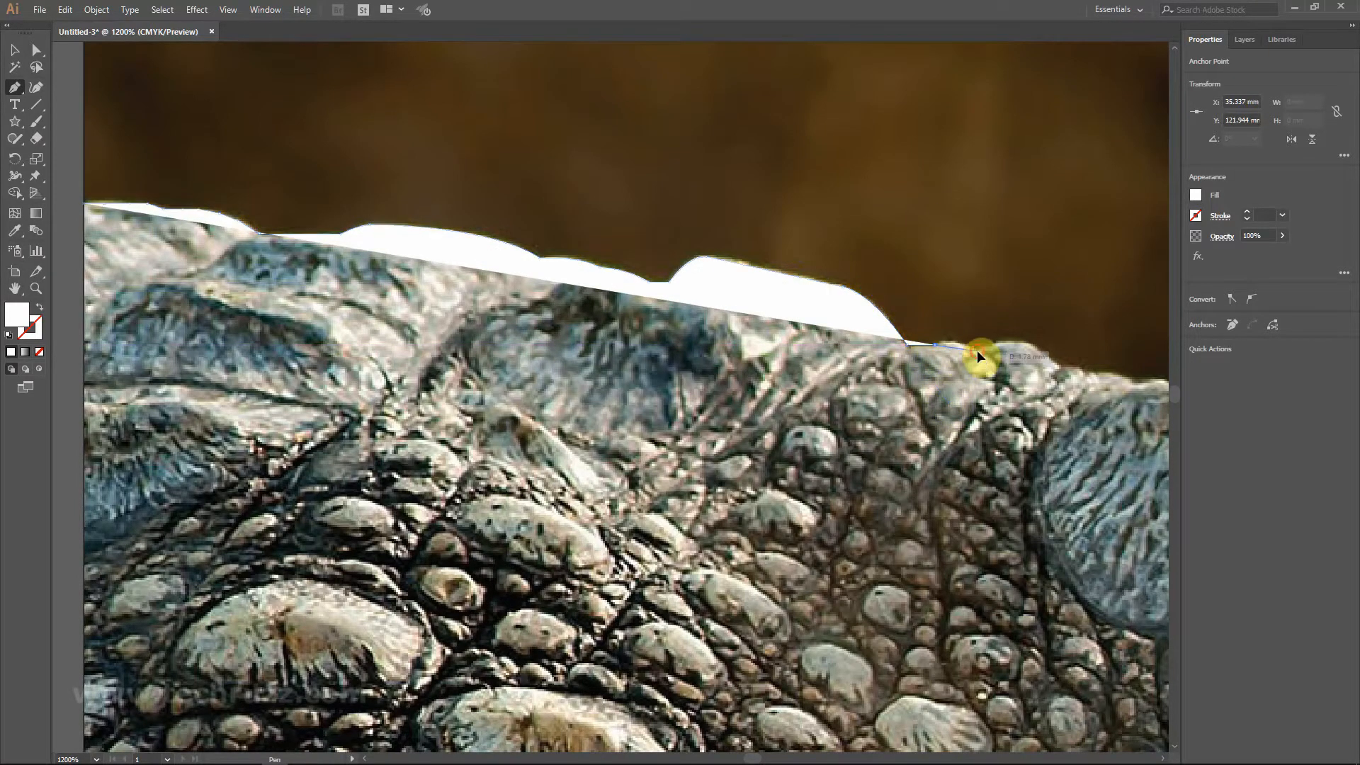
left_click_drag(1001, 362, 1067, 374)
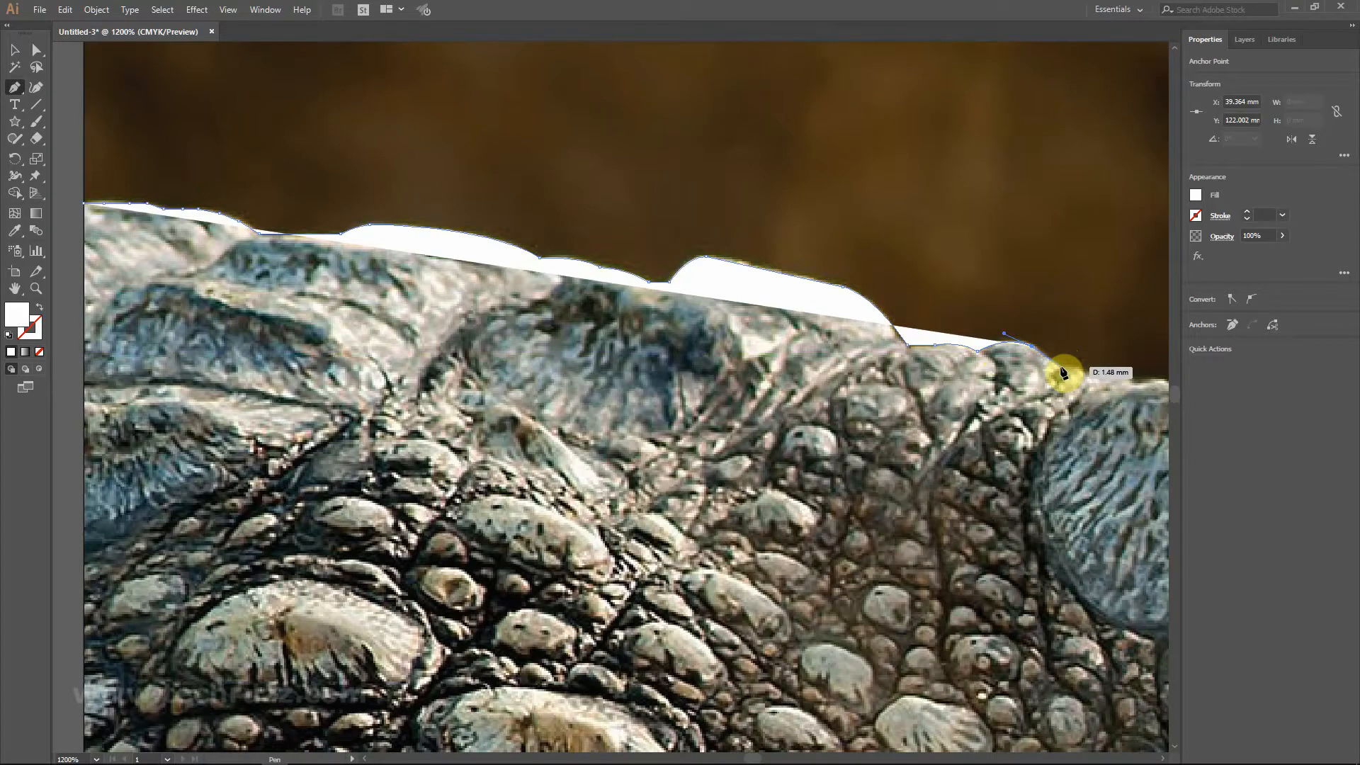
left_click(1061, 368)
Remove the path's fill and give its stroke an orange-red colour with M 88.24% and Y 100%
key("space")
left_click_drag(1136, 393, 658, 301)
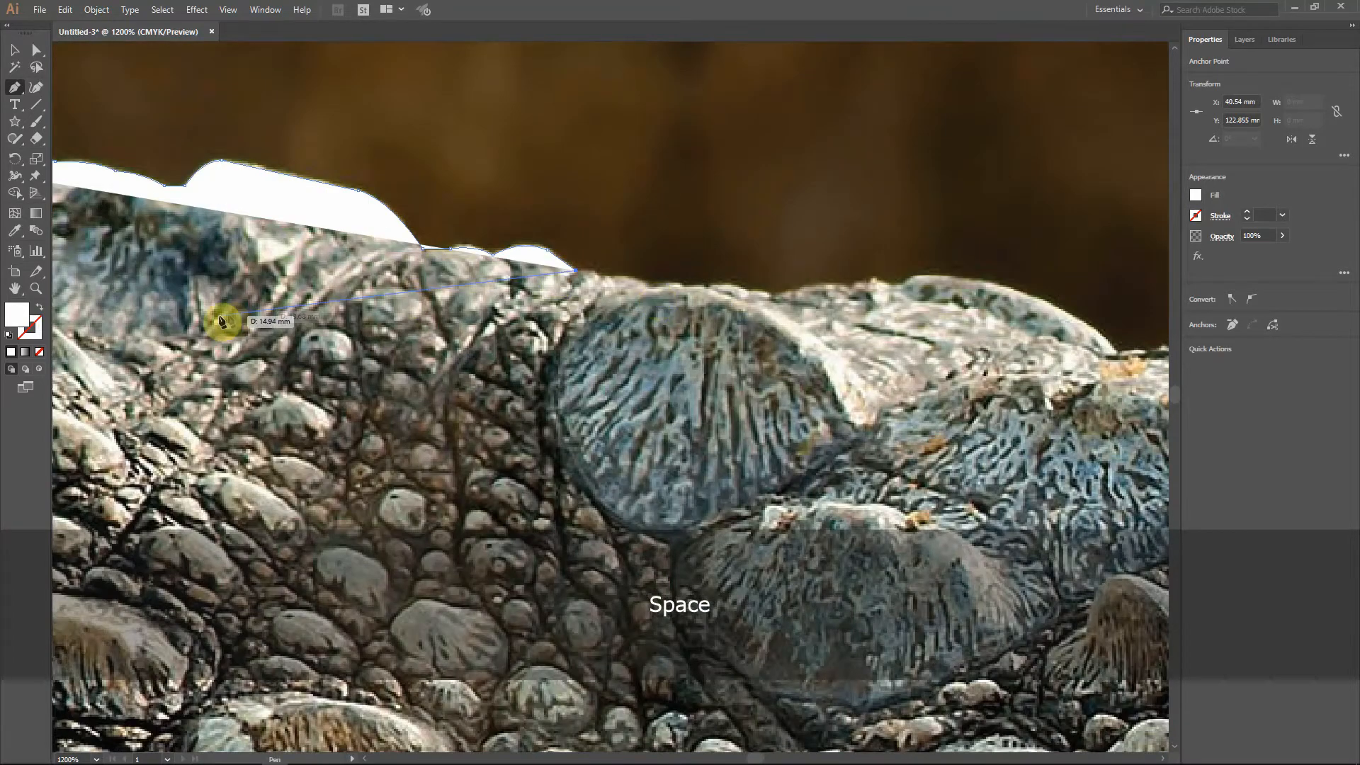
left_click(39, 352)
left_click(35, 336)
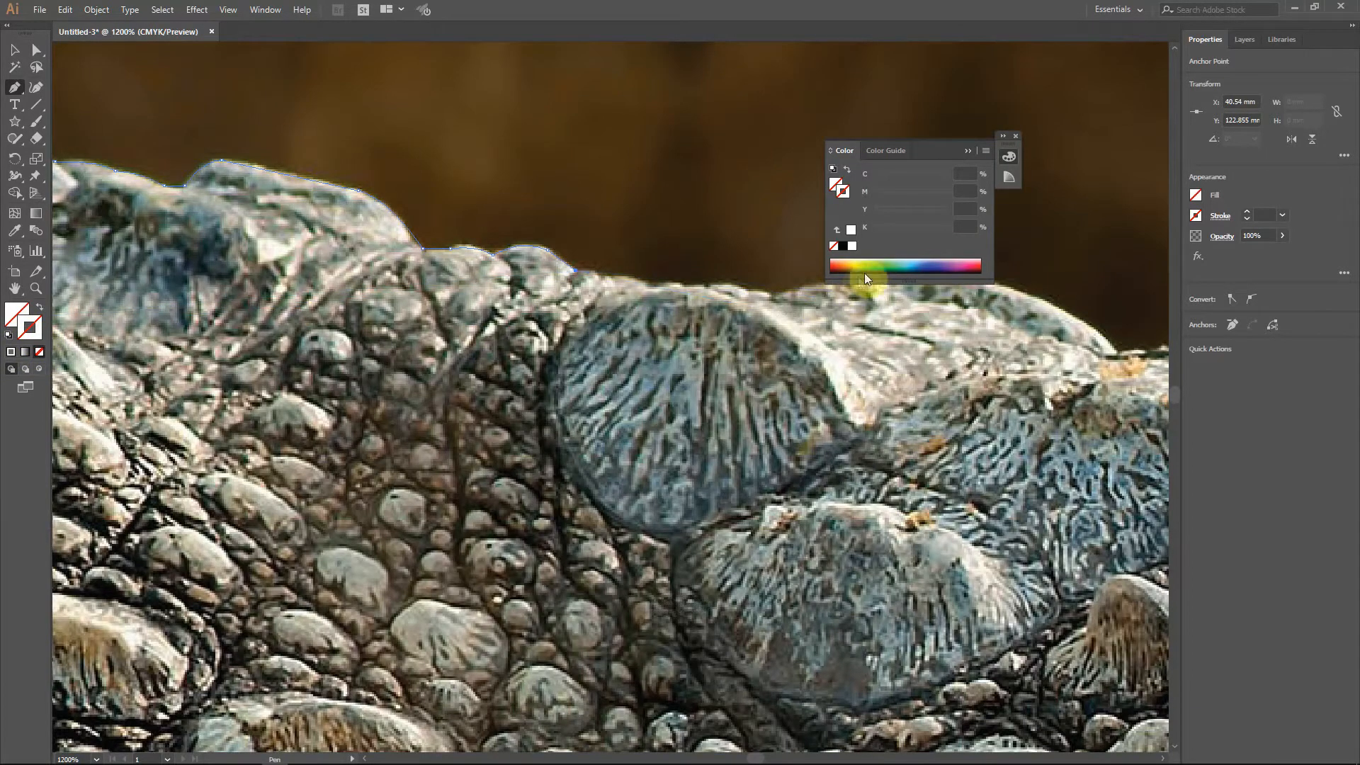
left_click(840, 265)
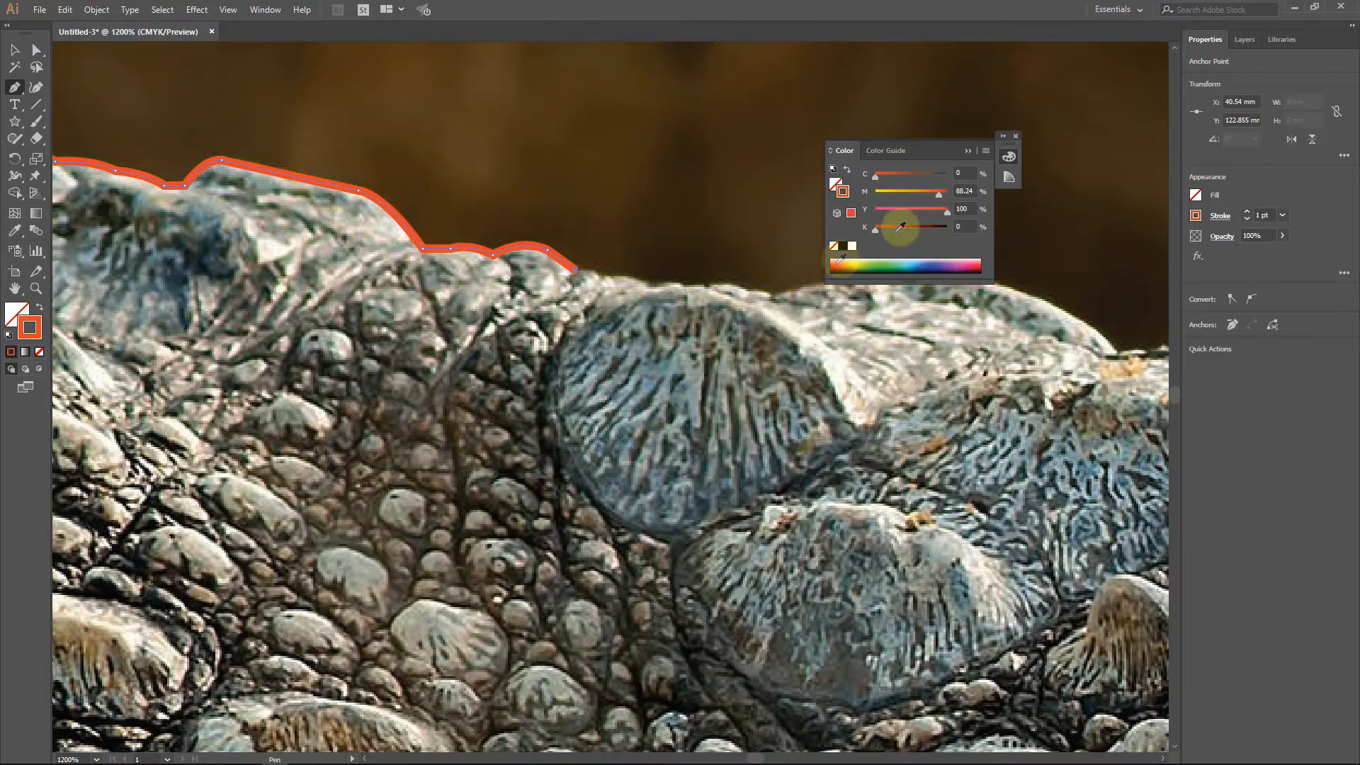
left_click(969, 153)
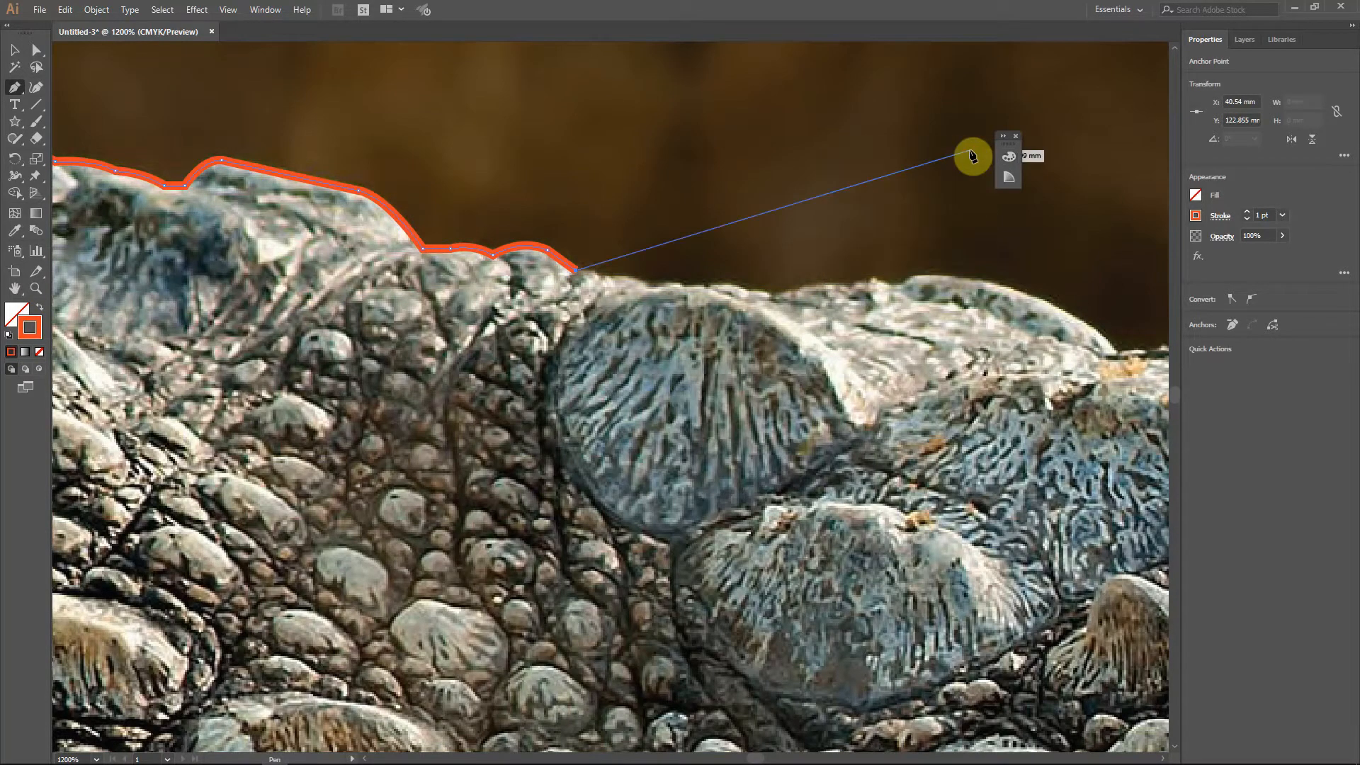
left_click_drag(469, 272, 521, 275)
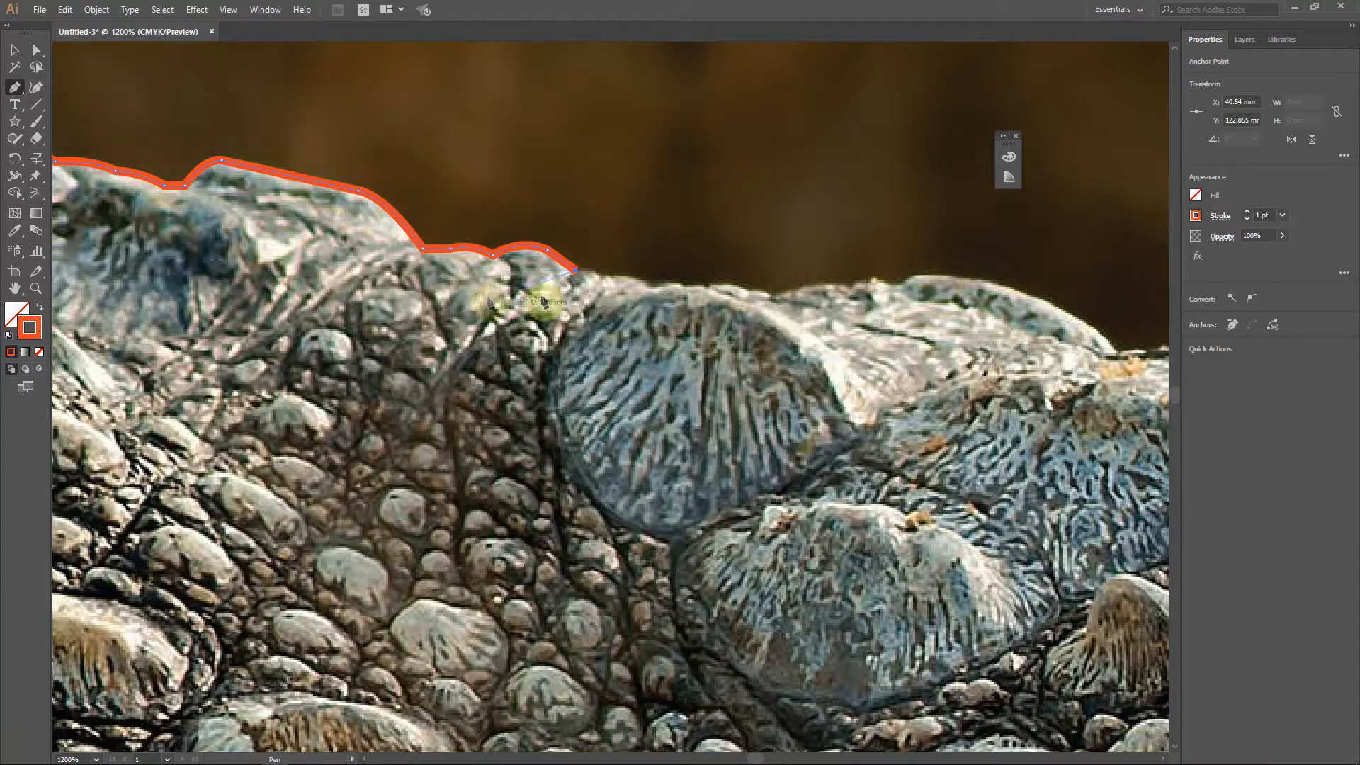
Reduce the path's stroke weight to 0.5 pt
left_click(1284, 215)
left_click(1307, 261)
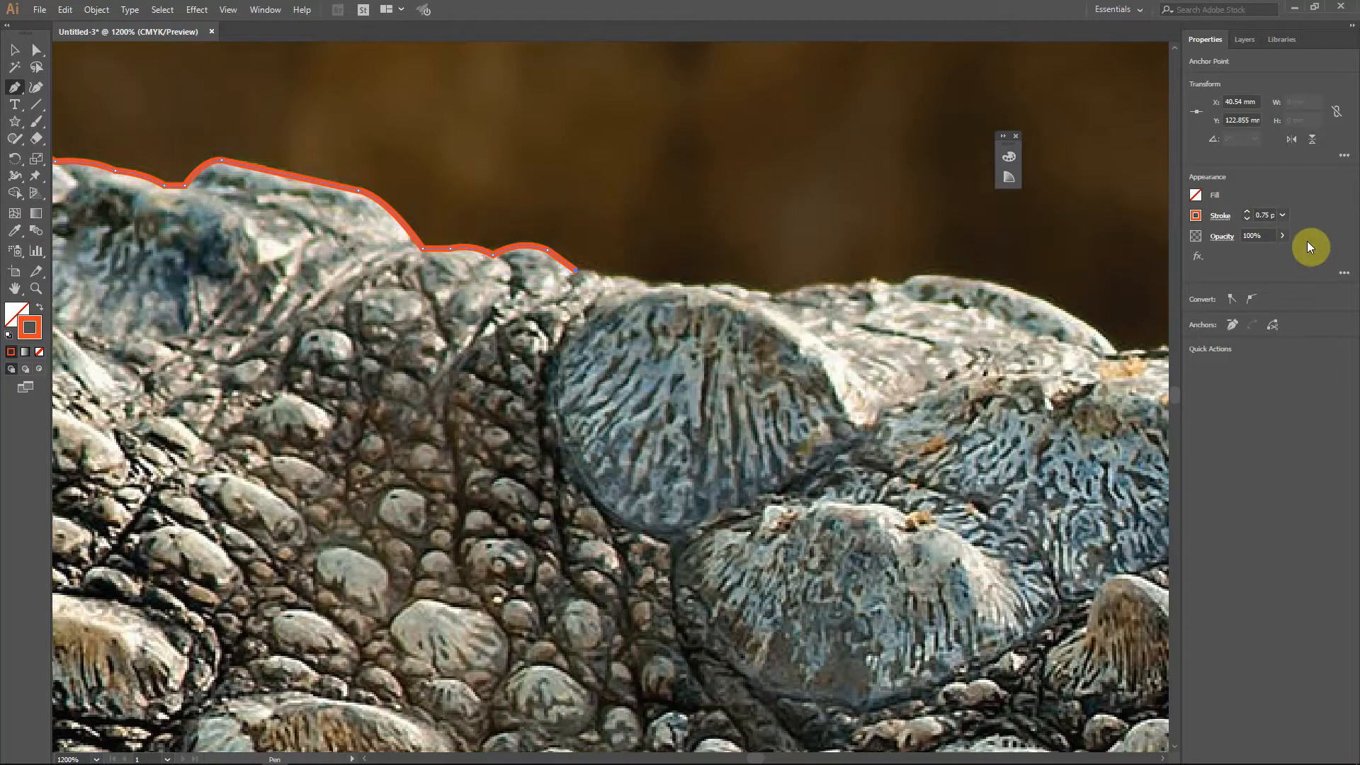
left_click(1283, 215)
left_click(1305, 244)
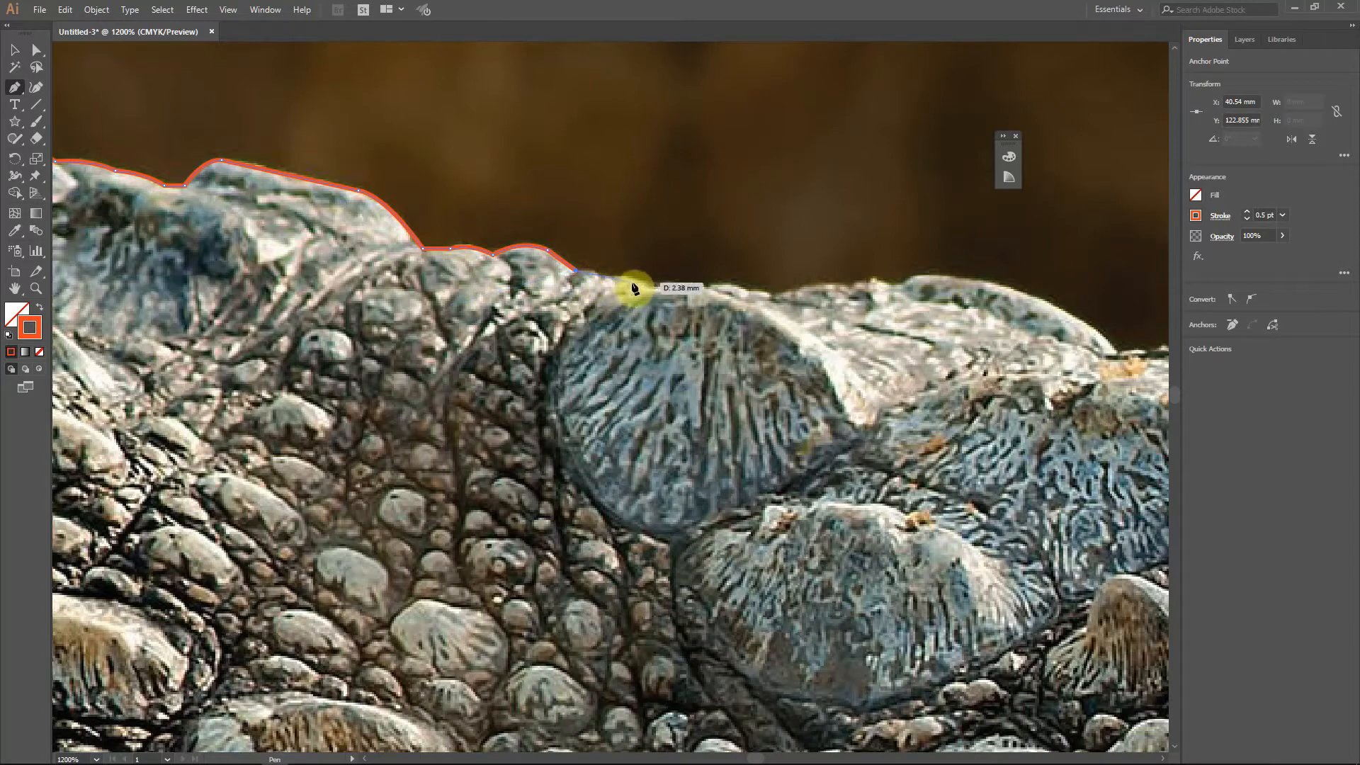
Continue the Pen path from the small bumps across the top of the large round ribbed scale on the back
scroll(762, 299, "up", 1)
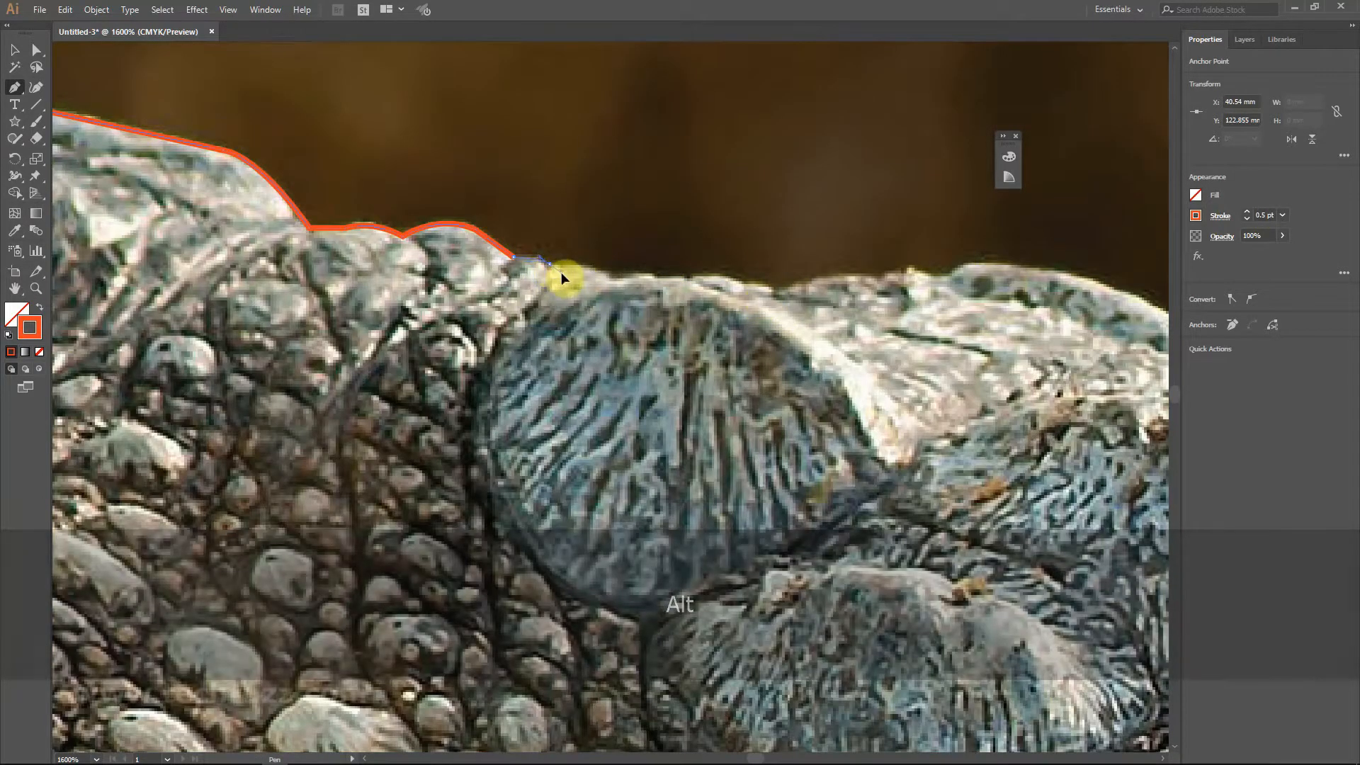
left_click_drag(551, 265, 641, 293)
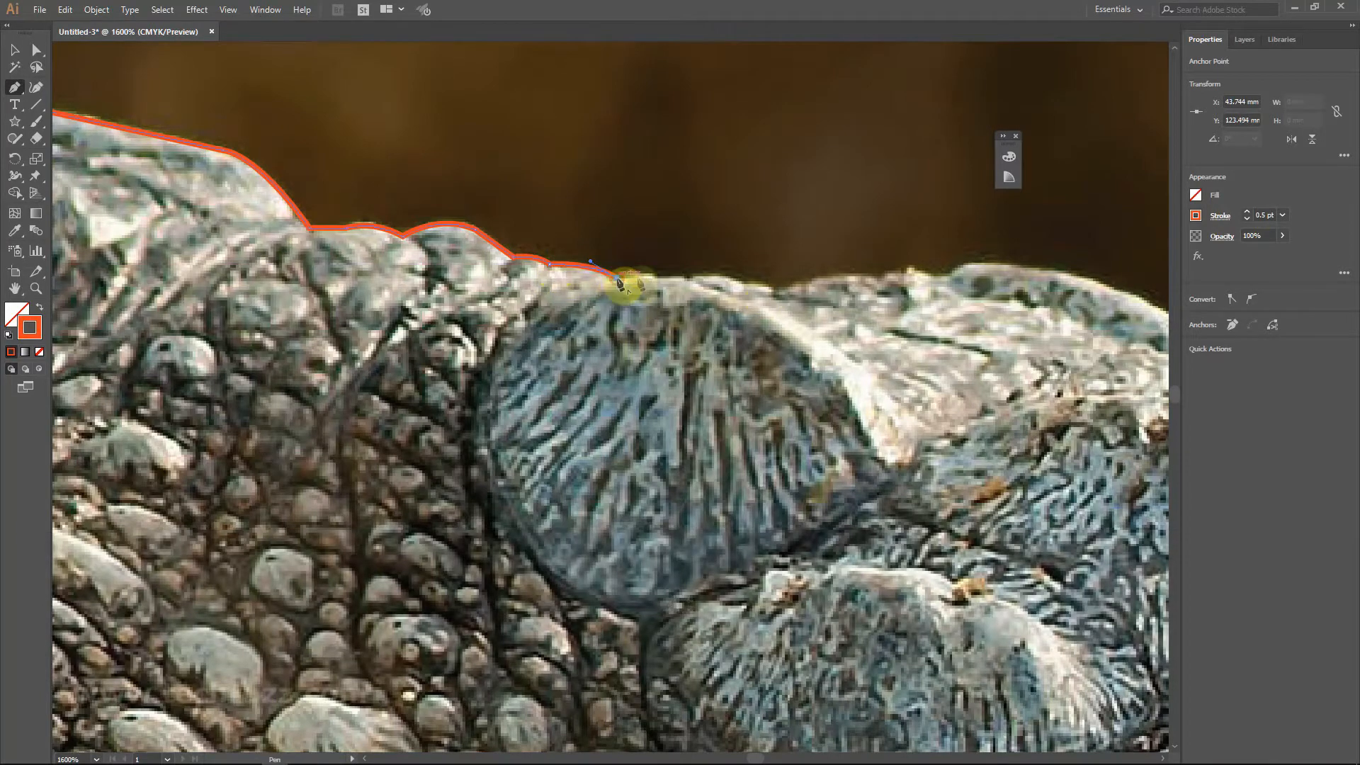
left_click(655, 276)
left_click(686, 277)
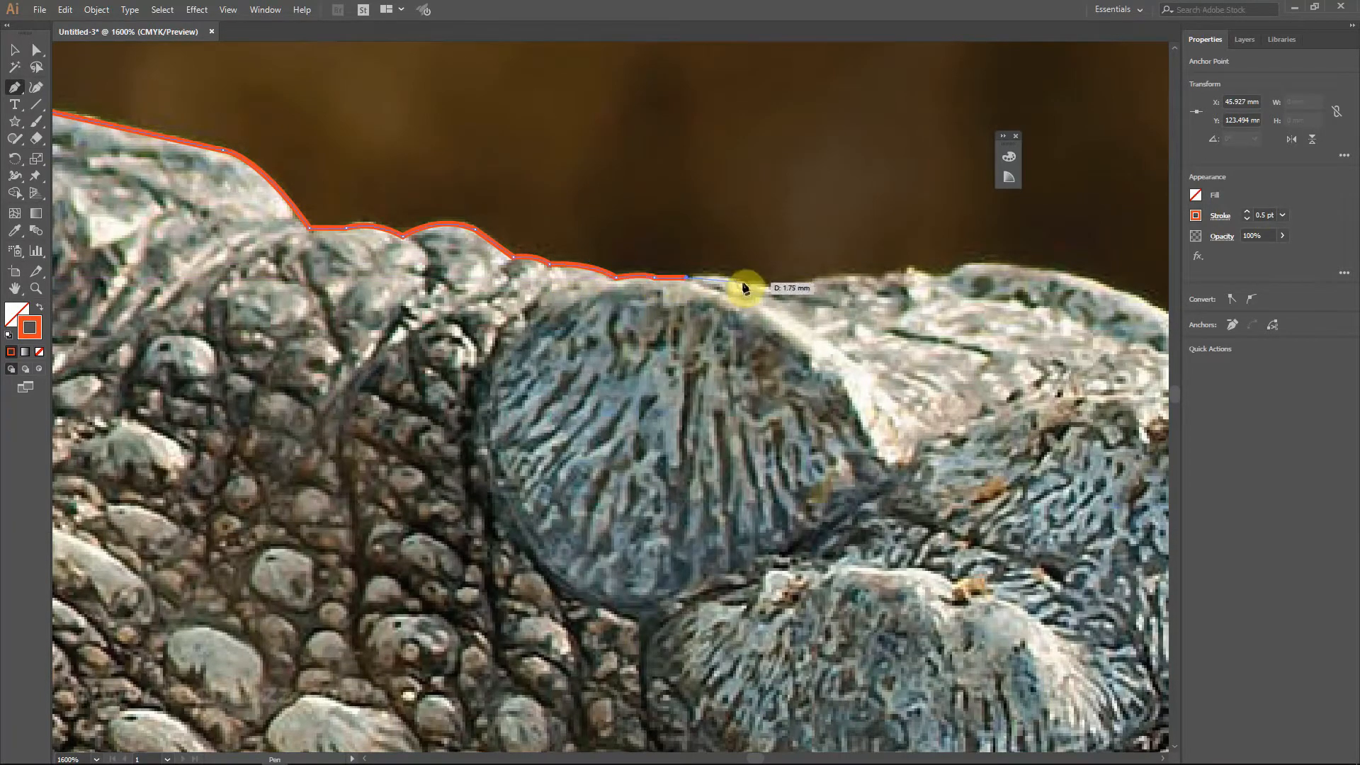
left_click(775, 287)
left_click_drag(886, 284, 956, 280)
Extend the Pen path over the next curved hump and its dip, to about X 67 mm on the back
key("space")
left_click_drag(1093, 331, 602, 283)
left_click_drag(739, 313, 899, 451)
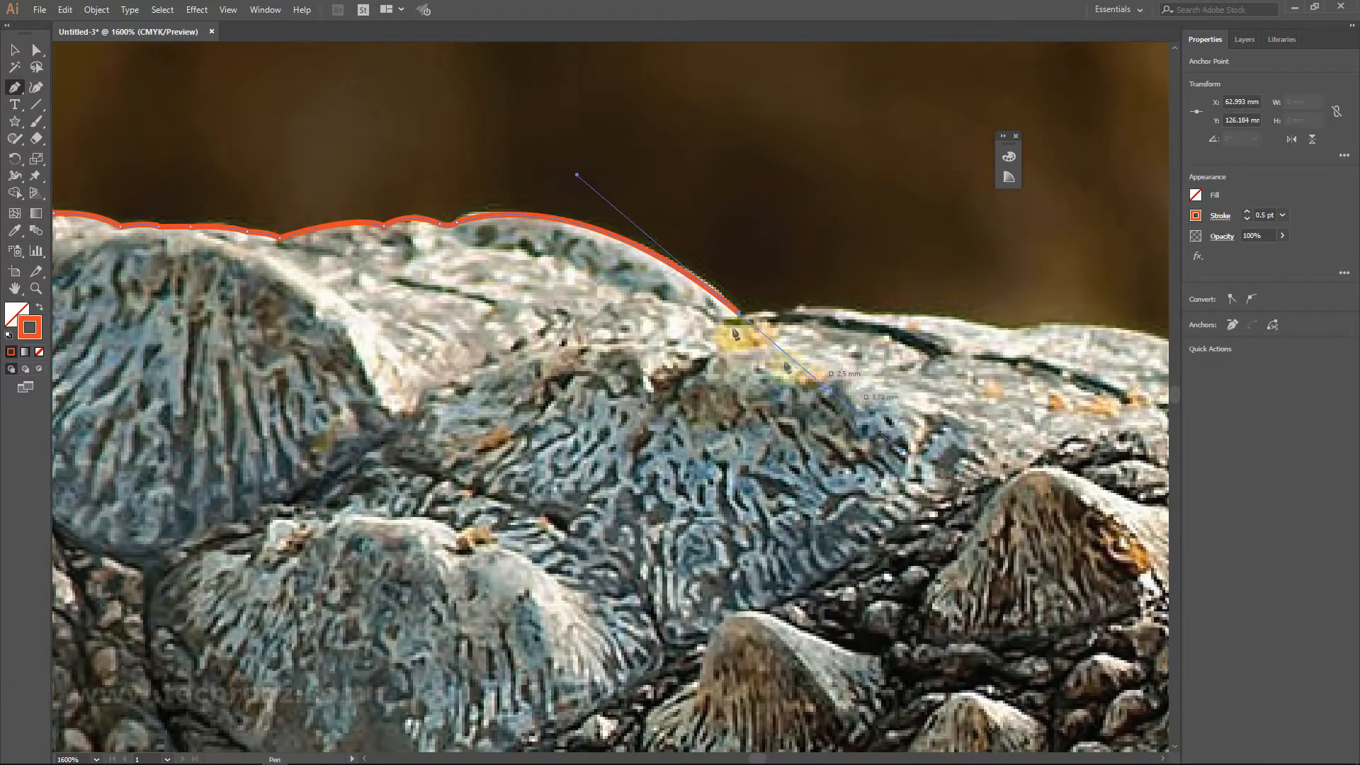
key("space")
left_click_drag(873, 323, 594, 226)
Trace along the long low ridge and down its slope to the foot just before the three round bumps
scroll(647, 312, "down", 8, "alt")
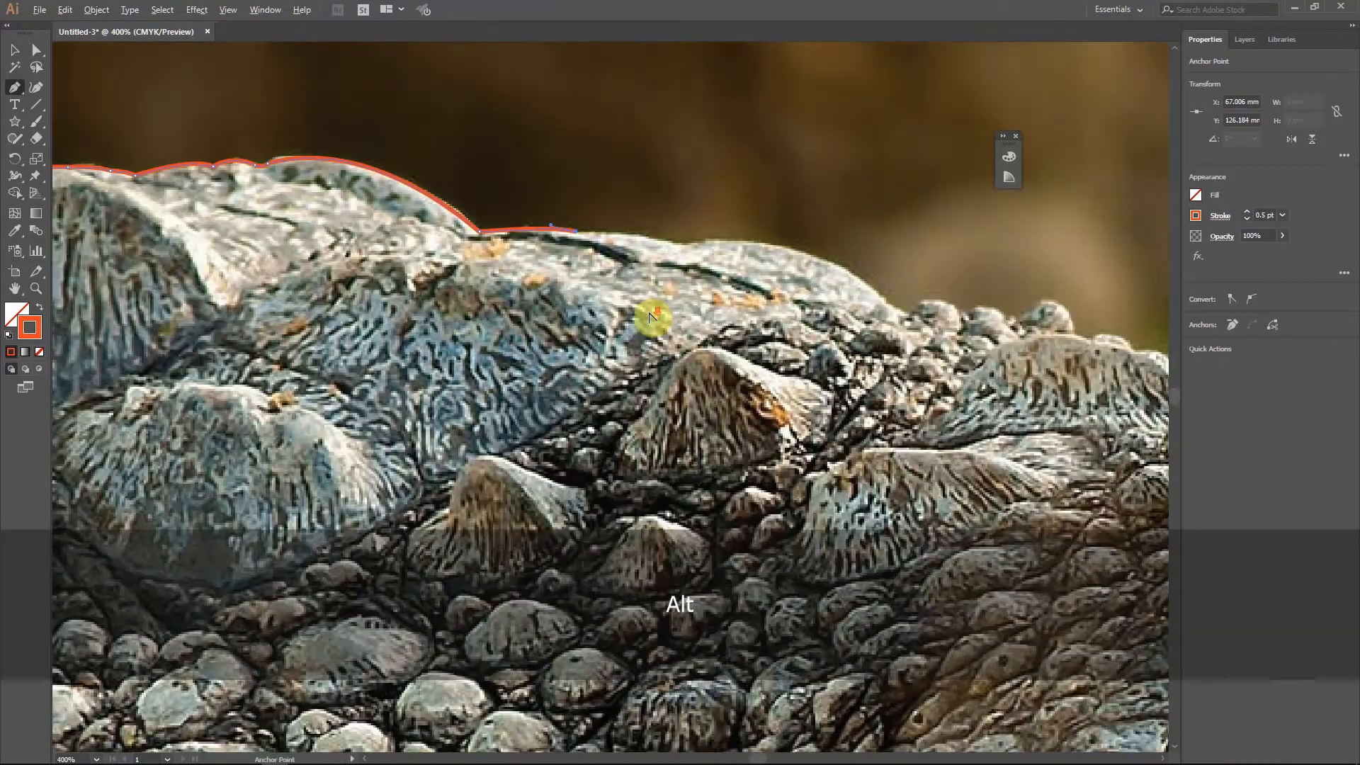
scroll(798, 343, "up", 6, "alt")
scroll(516, 242, "up", 3, "alt")
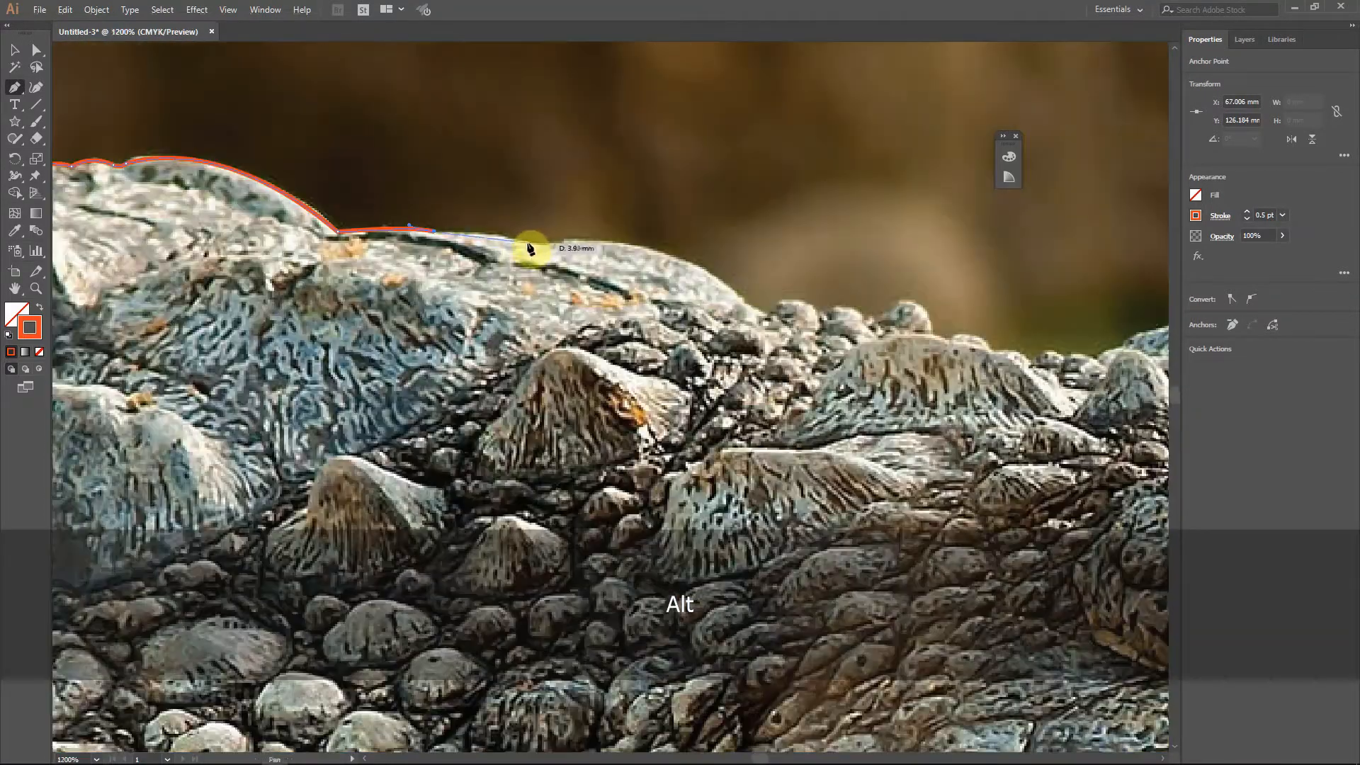
left_click(650, 247)
left_click_drag(763, 310, 812, 363)
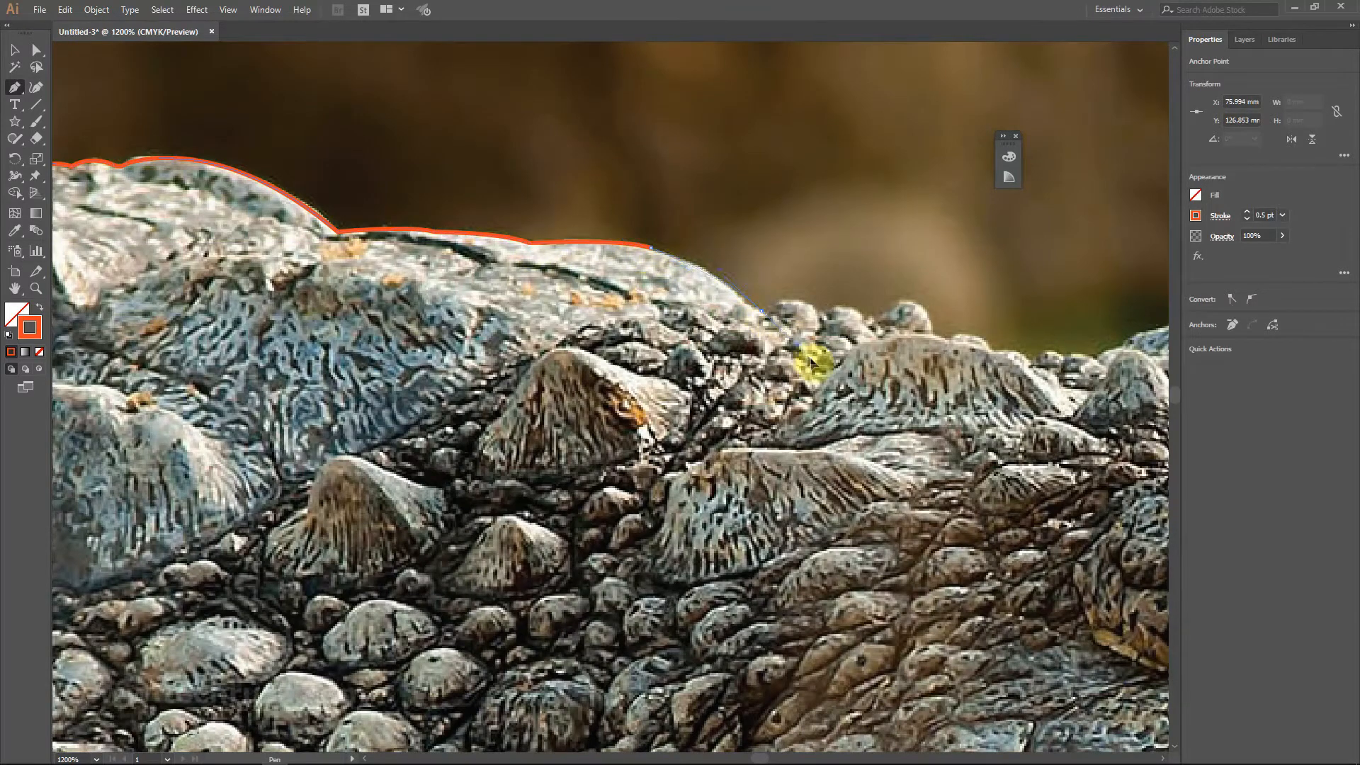
Trace the Pen path over the three small round bumps, to about X 87.7 mm
left_click_drag(818, 310, 885, 314)
left_click(863, 319)
left_click(882, 319)
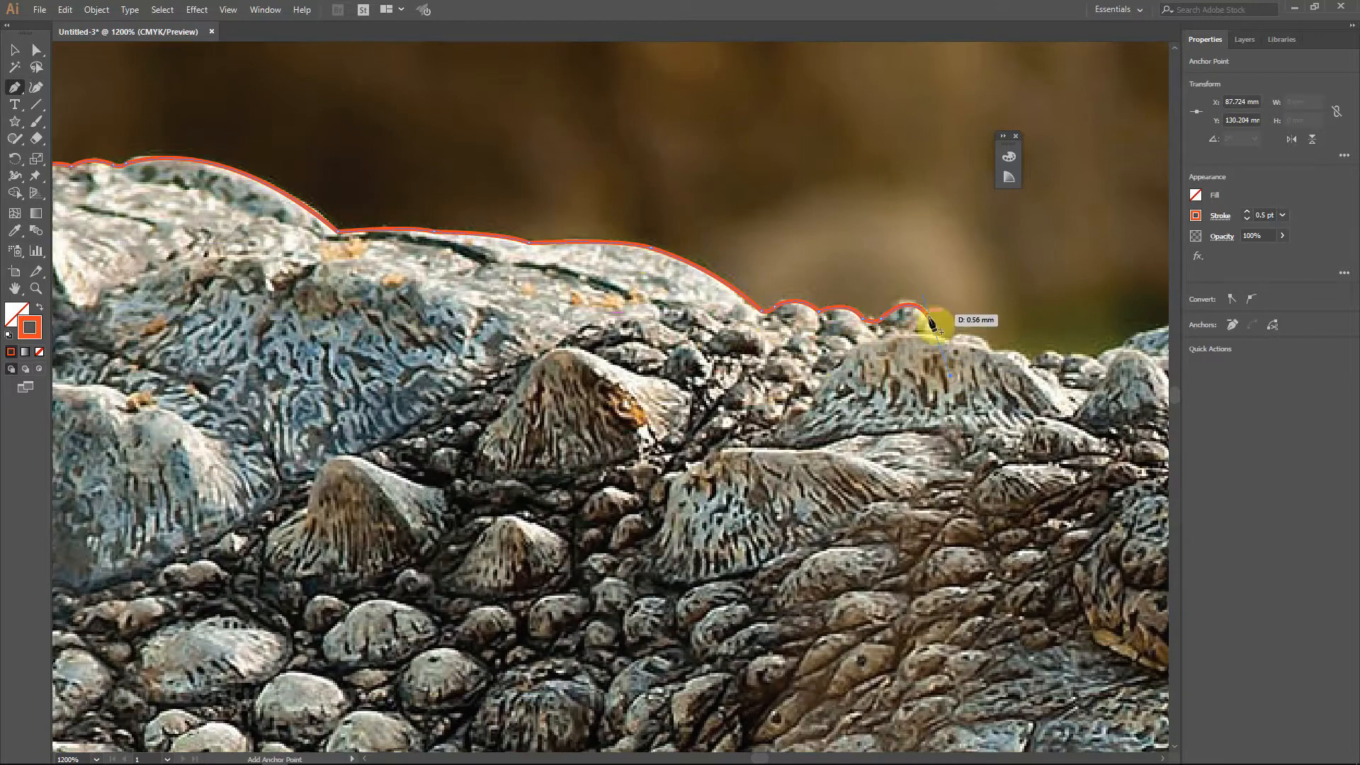
Continue the Pen path over the scales and ridges behind the eye to the dip at about X 112 mm
left_click_drag(993, 350, 697, 278)
left_click(992, 350)
key("space")
left_click(588, 293)
left_click(680, 280)
left_click_drag(827, 273, 850, 308)
left_click(830, 277)
left_click(848, 296)
left_click_drag(950, 306, 504, 197)
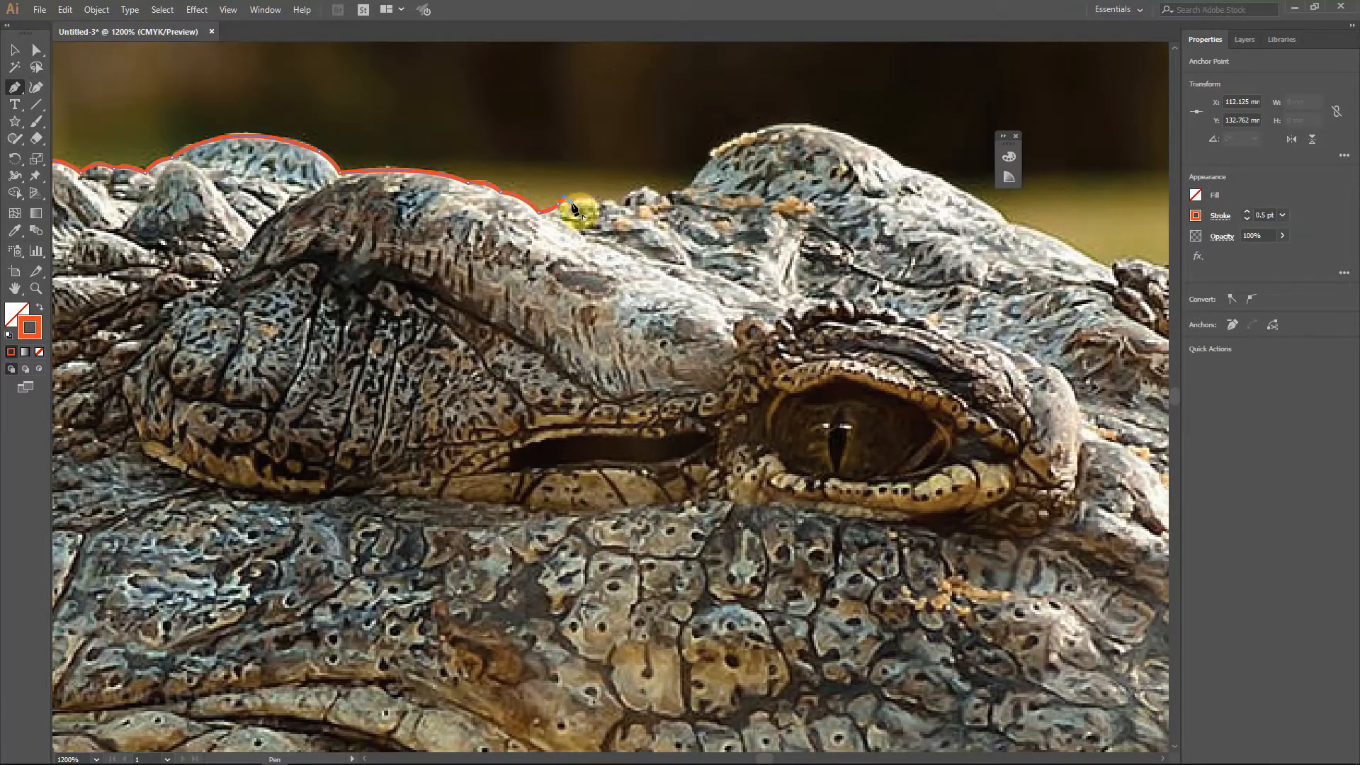
Trace over the small bumps and up the high hump above the eye, undoing the last misplaced point
left_click(620, 203)
left_click_drag(649, 187, 841, 120)
left_click(778, 124)
key("space")
left_click_drag(847, 178, 864, 293)
left_click(506, 141)
key("ctrl+z")
Extend the Pen path around the two dark scale clusters beyond the eye, to about X 146.6 mm, Y 142.8 mm
scroll(874, 294, "up", 2)
scroll(720, 285, "down", 1)
left_click(757, 268, "alt")
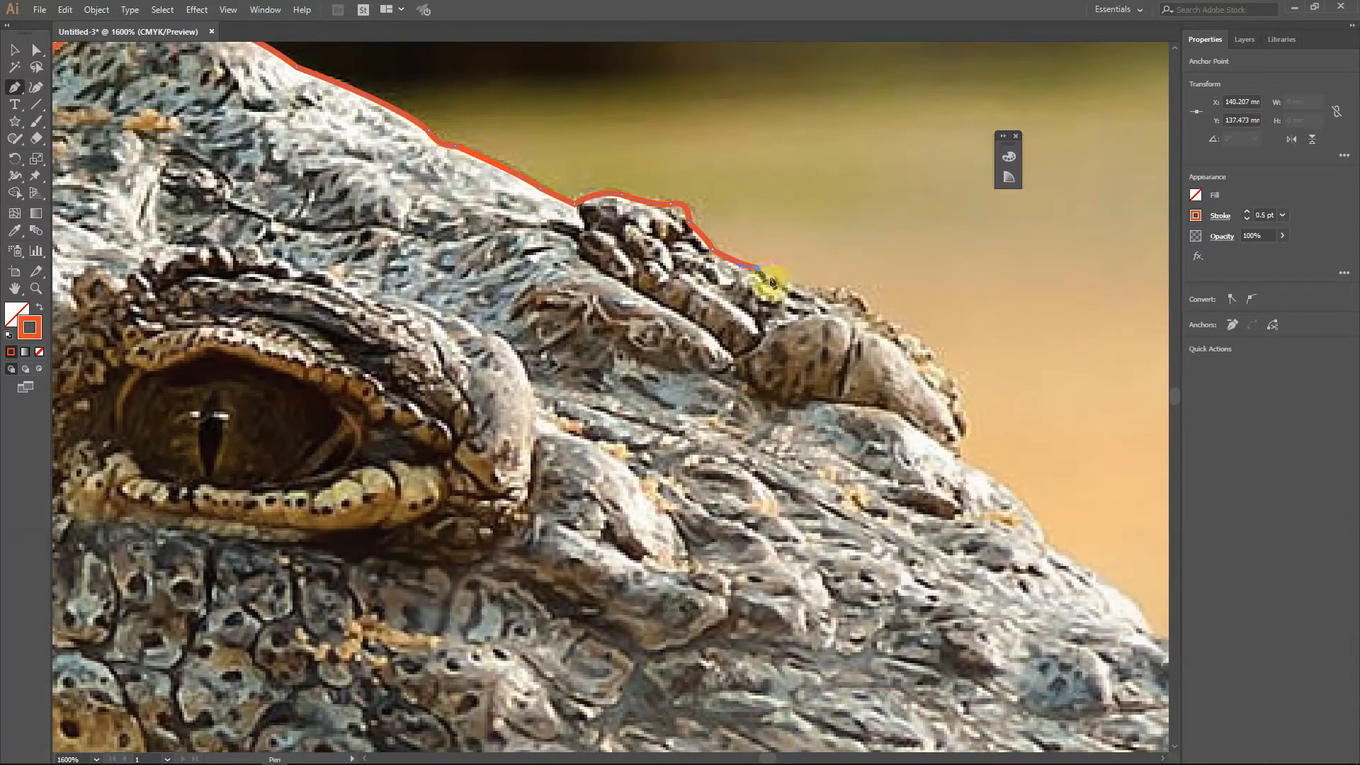
left_click(783, 277)
left_click(811, 287)
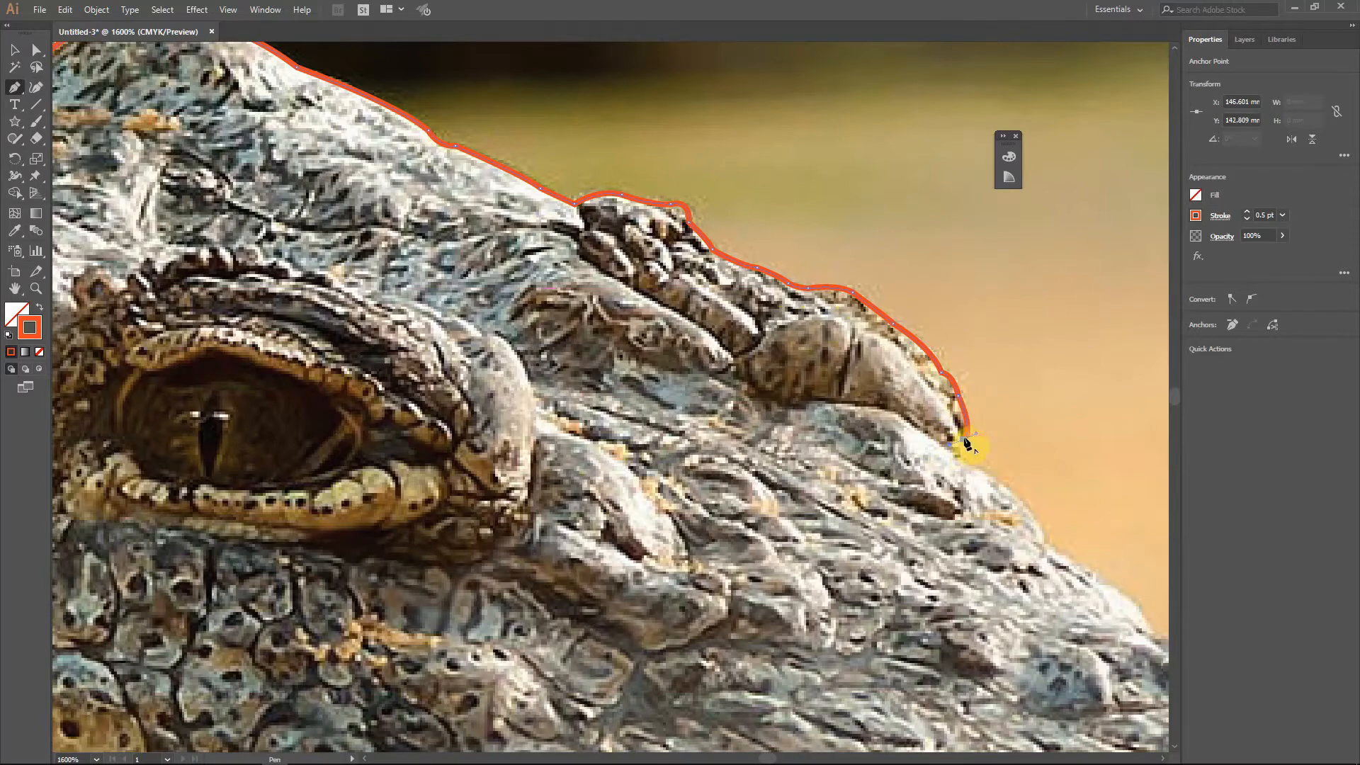
Trace the Pen path down the steep slope from the head onto the snout, to about X 160.4 mm
key("space")
left_click_drag(994, 438, 554, 371)
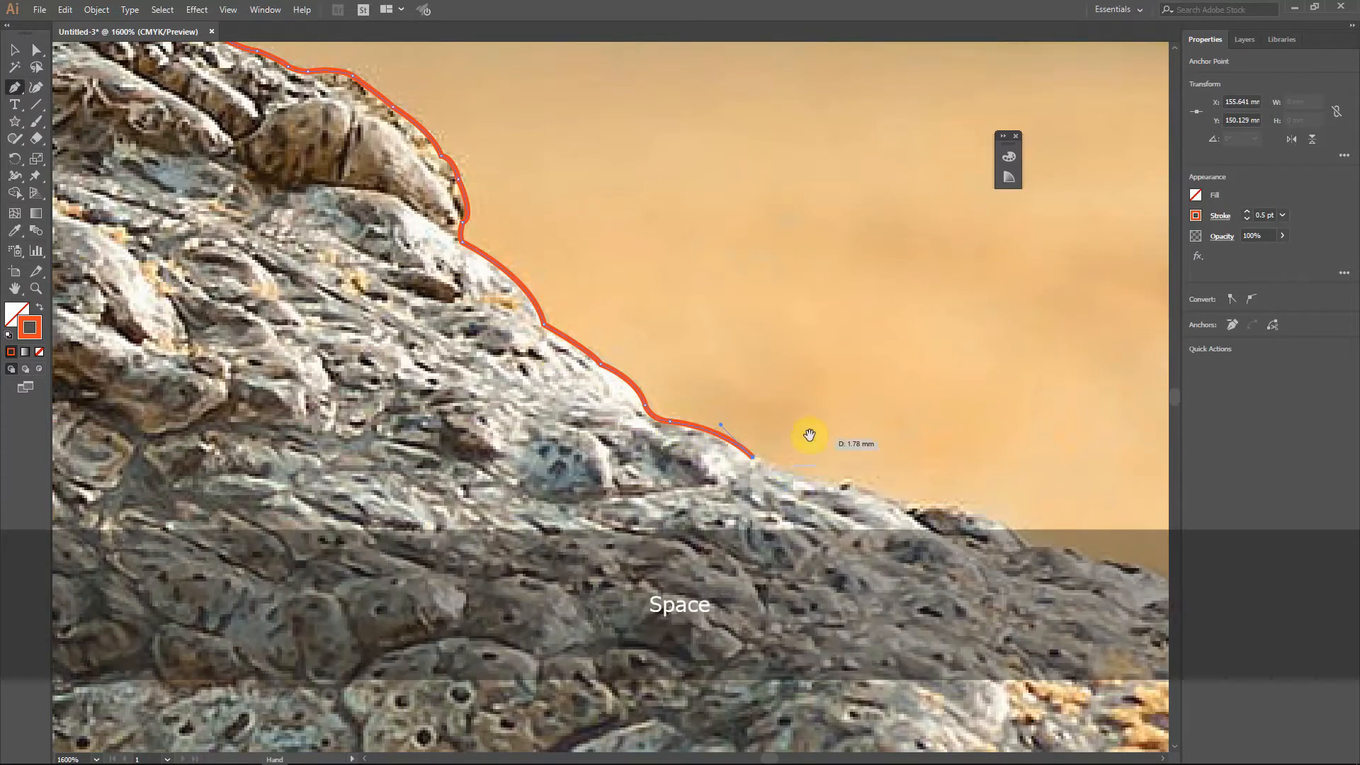
key("space")
left_click_drag(810, 435, 449, 310)
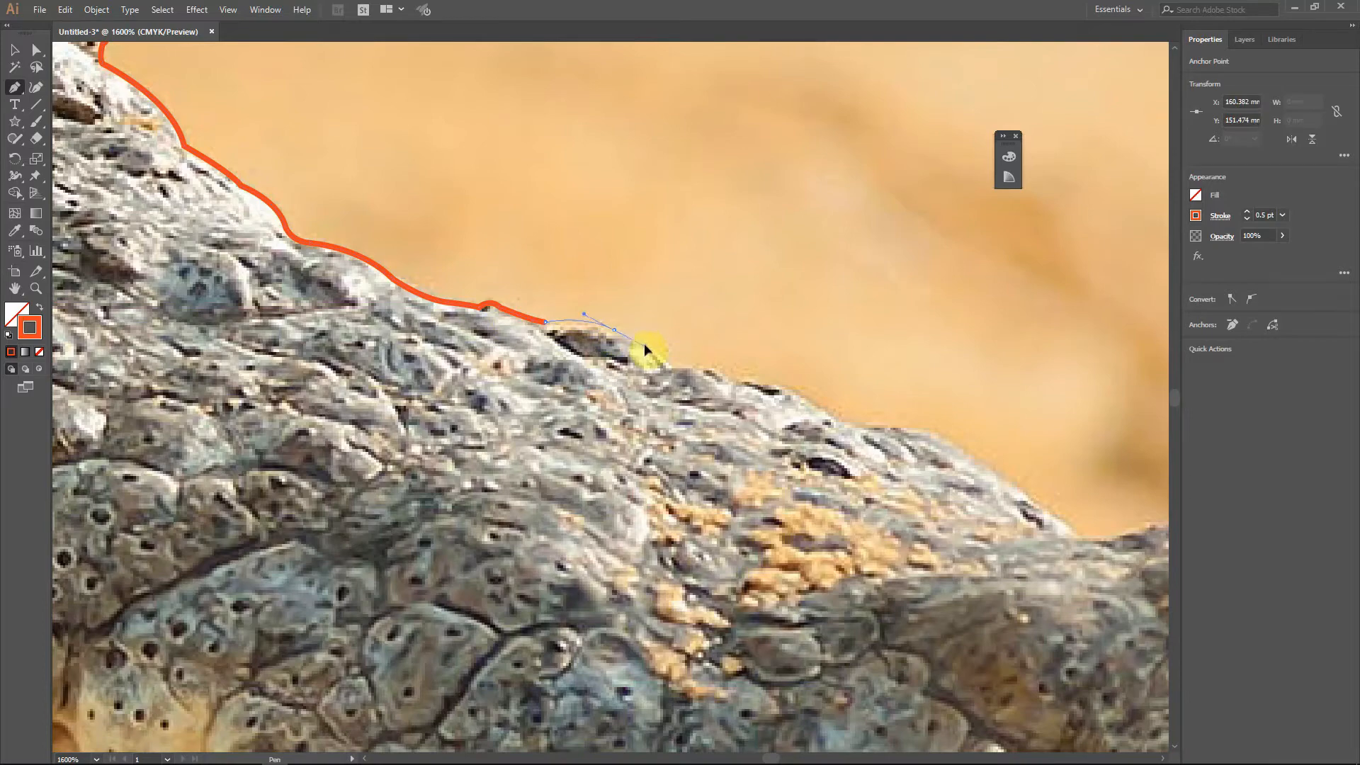
Continue the Pen path along the bumps of the upper snout to the dip before the nostril, at about X 177 mm
key("space")
left_click_drag(691, 393, 498, 305)
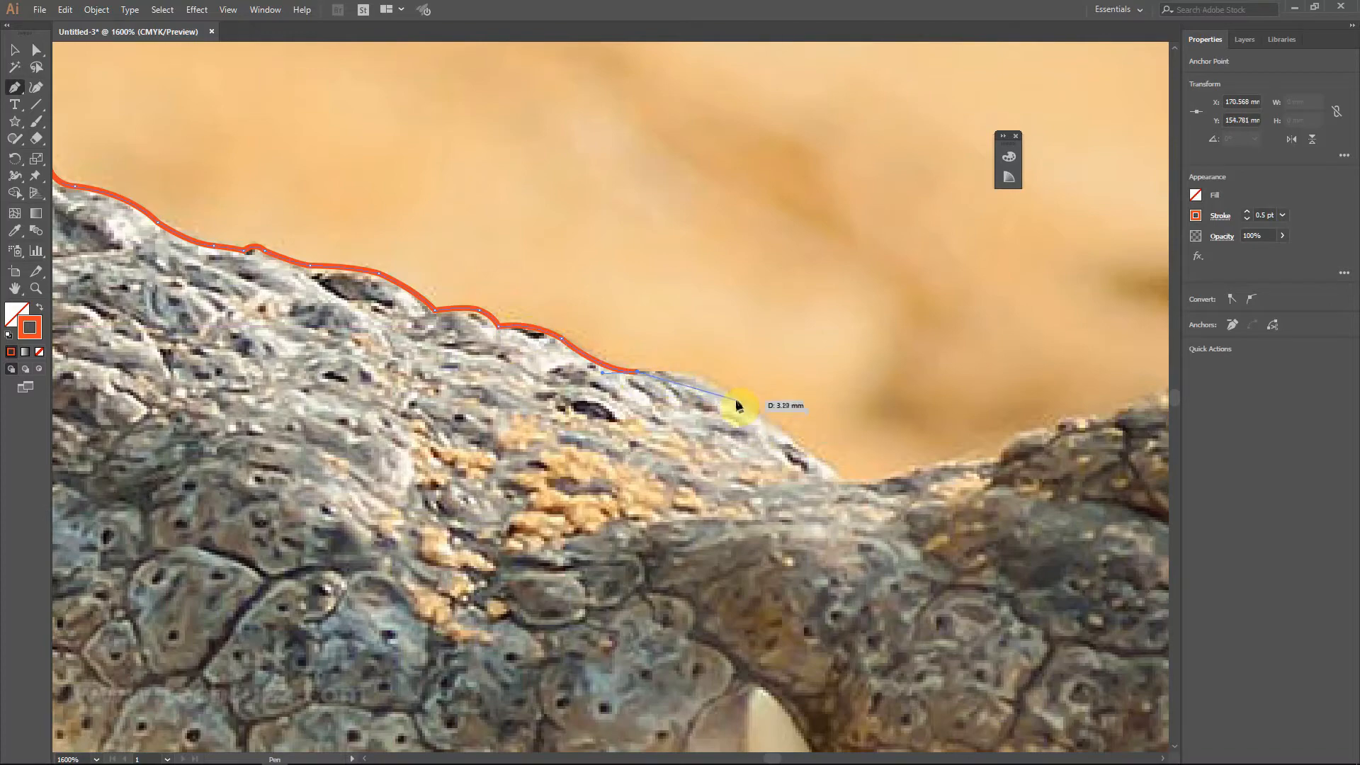
key("space")
left_click_drag(846, 485, 410, 303)
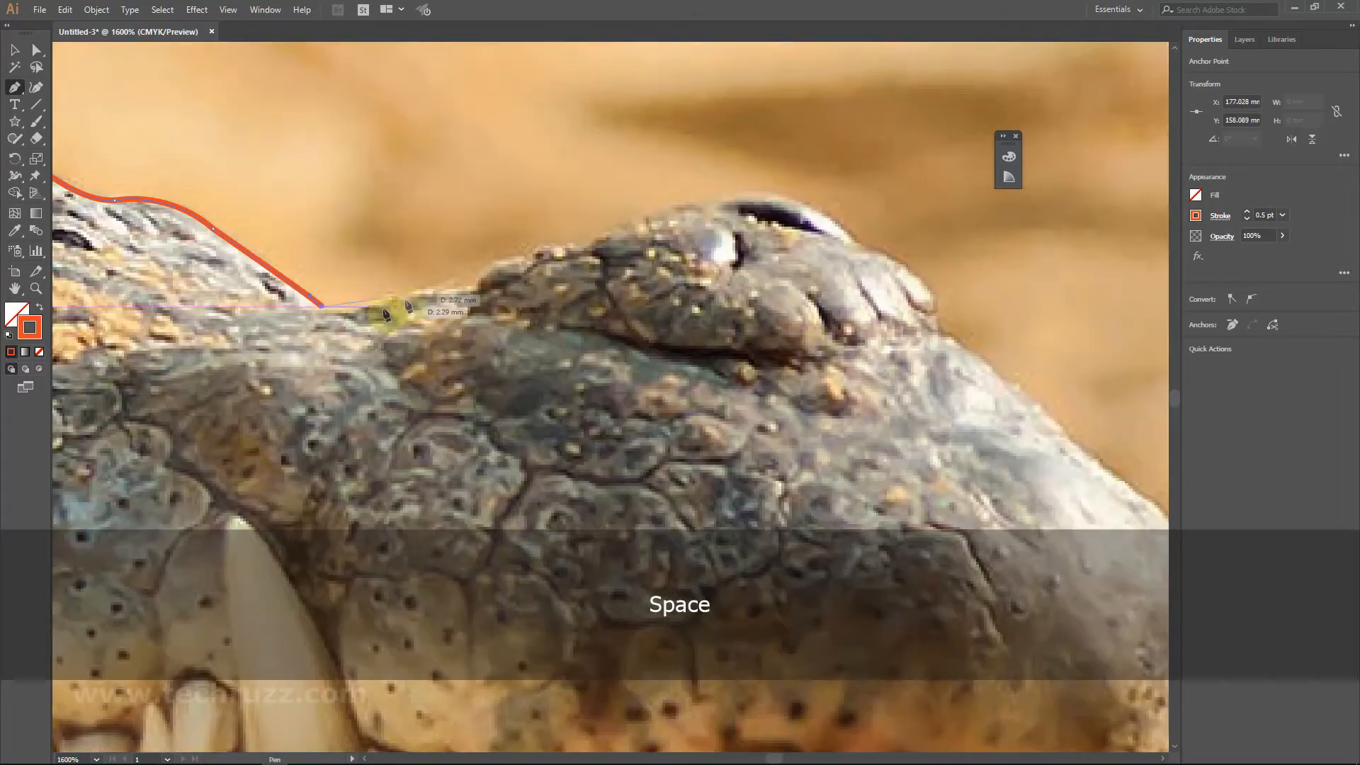
Trace the Pen path up and over the nostril bump, to about X 194.1 mm, Y 156.3 mm
left_click(555, 261)
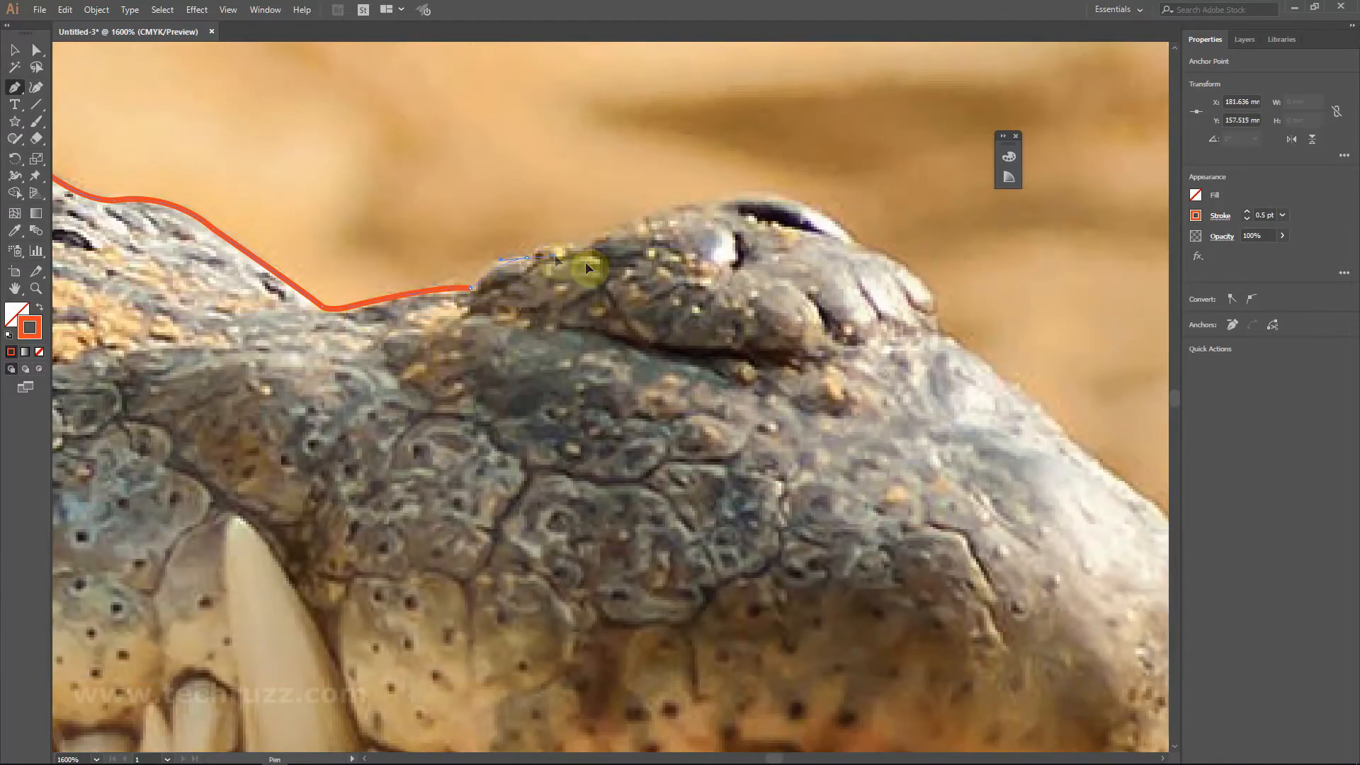
left_click(526, 258)
left_click_drag(582, 246, 721, 209)
left_click(712, 203)
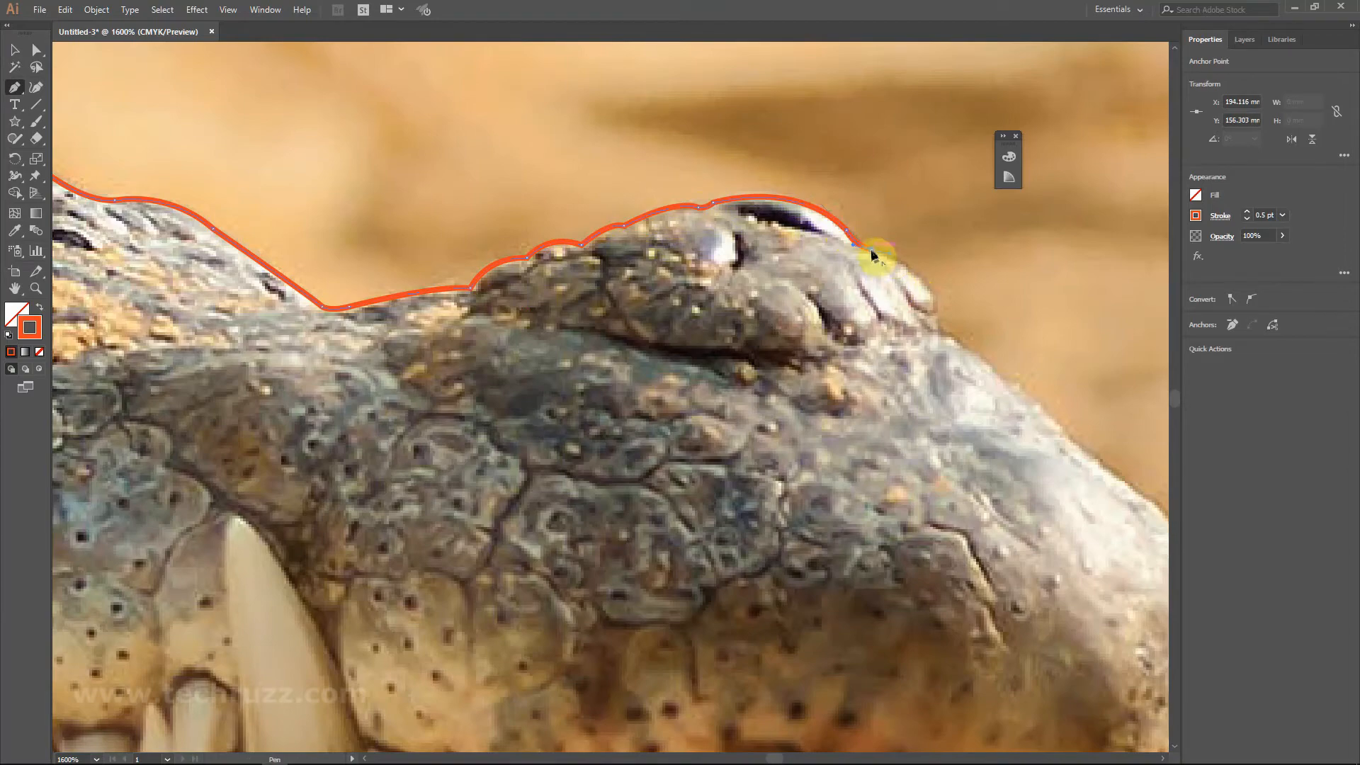
Trace around the front of the snout tip, to about X 204.6 mm, Y 169.6 mm
key("space")
left_click_drag(1040, 403, 556, 283)
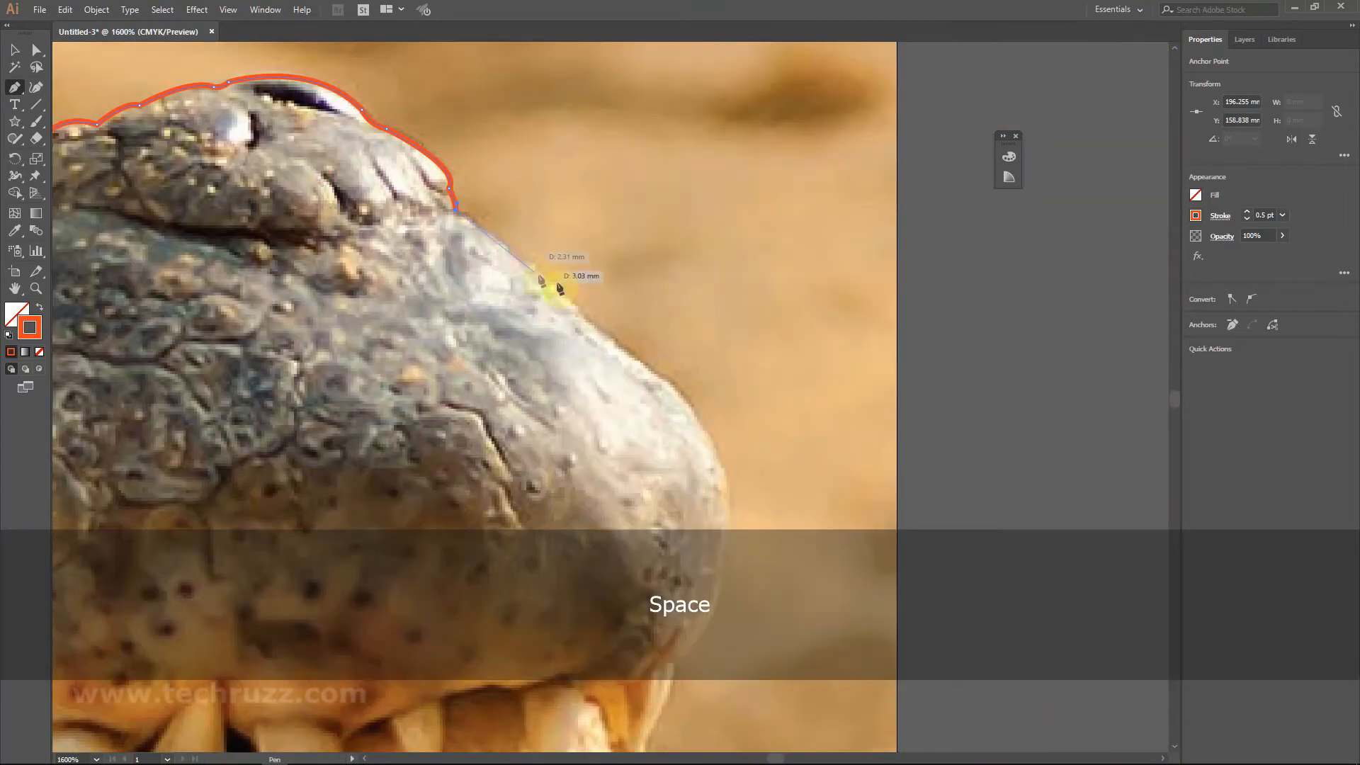
left_click(554, 286)
key("space")
left_click_drag(637, 425, 588, 189)
left_click_drag(677, 322, 640, 425)
left_click(676, 322)
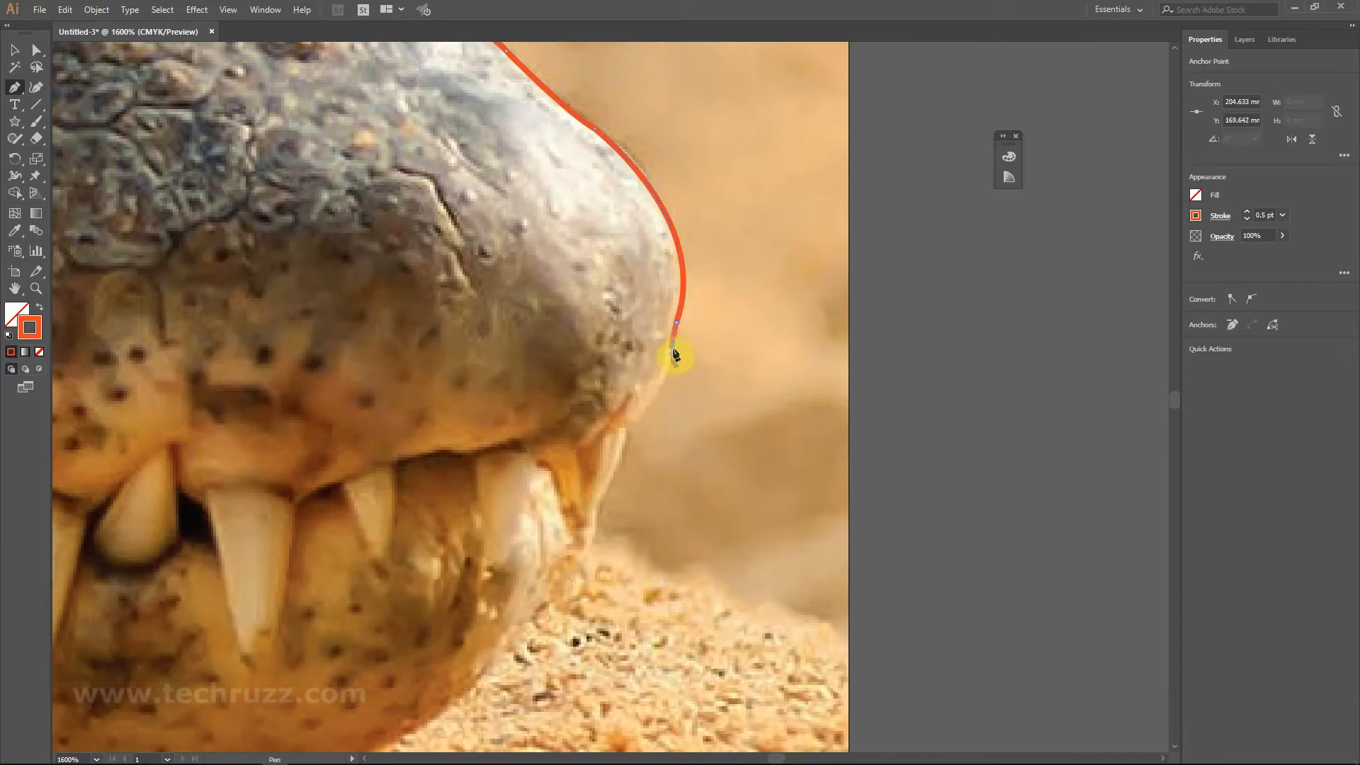
Continue the Pen path down past the front tooth onto the lower jaw, to about X 200.4 mm, Y 178.8 mm
left_click(625, 430)
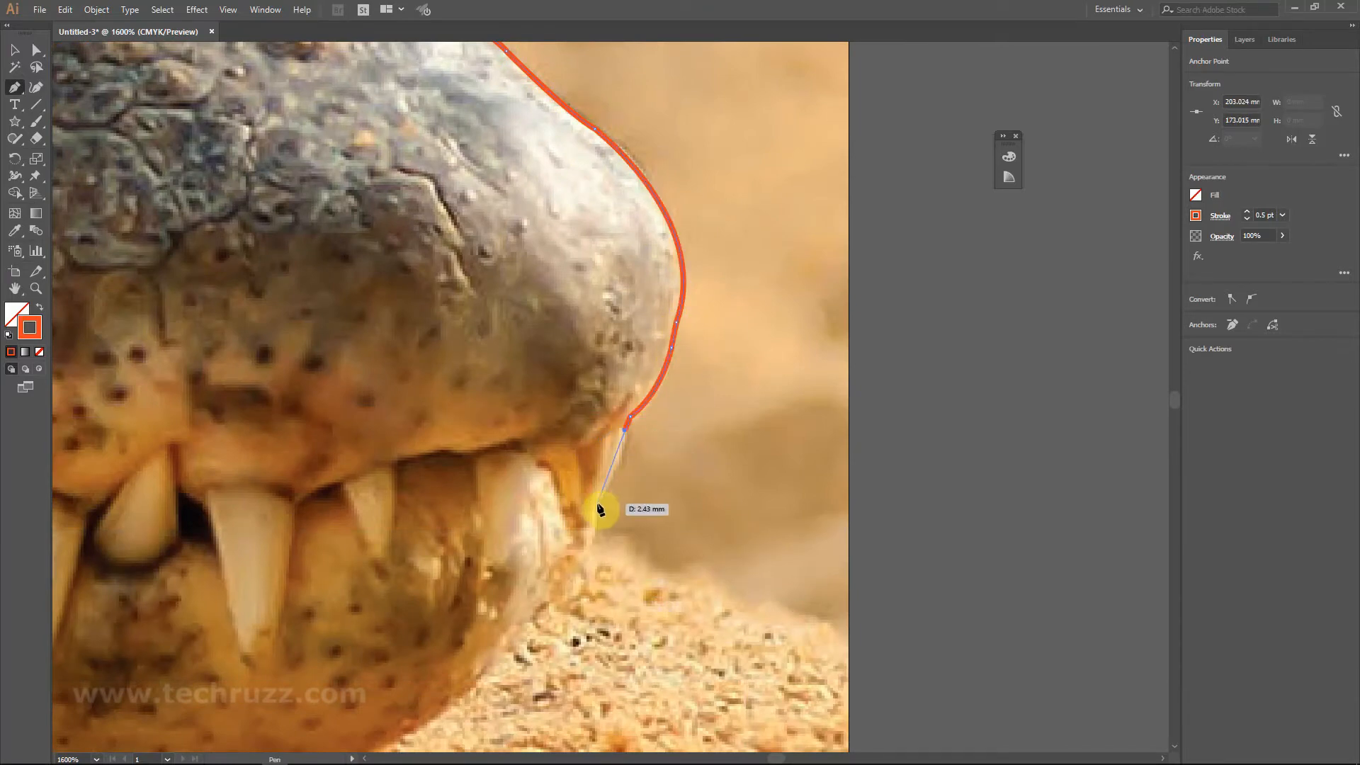
left_click(597, 503)
key("space")
left_click_drag(500, 450, 606, 139)
left_click_drag(647, 300, 596, 335)
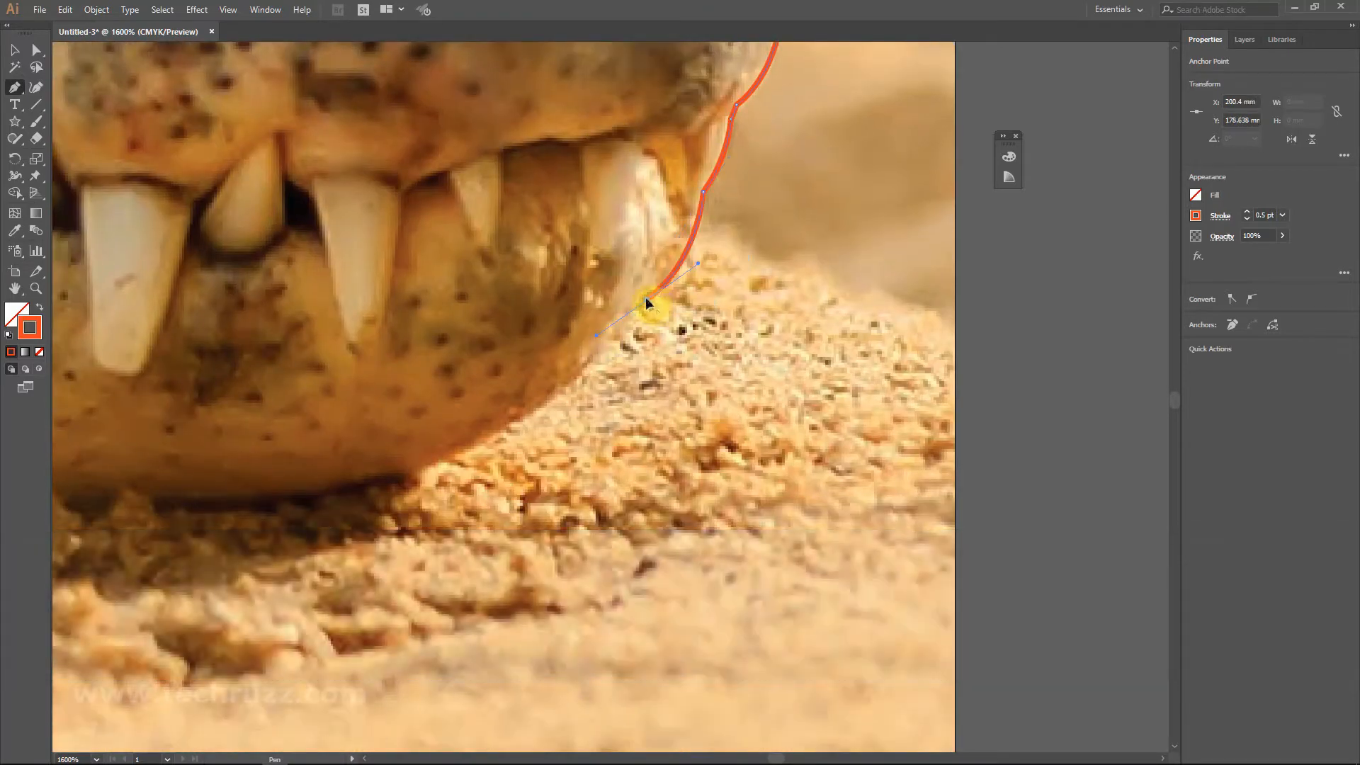
Trace around the chin and back along the underside of the lower jaw where it meets the sand
left_click_drag(311, 490, 153, 505)
left_click(311, 490)
key("space")
left_click_drag(484, 377, 1064, 128)
left_click(737, 250)
left_click(633, 244)
left_click(467, 256)
Continue the Pen path back along the lower edge of the jaw, to about X 134.7 mm, Y 186.3 mm
key("space")
mouse_move(291, 240)
left_mouse_down()
mouse_move(254, 246)
mouse_move(768, 256)
left_mouse_up()
left_click_drag(606, 304, 589, 303)
left_click(330, 318)
key("space")
mouse_move(362, 310)
left_mouse_down()
mouse_move(835, 297)
mouse_move(903, 331)
left_mouse_up()
left_click(518, 347)
key("space")
left_click_drag(449, 279, 944, 245)
left_click(703, 335)
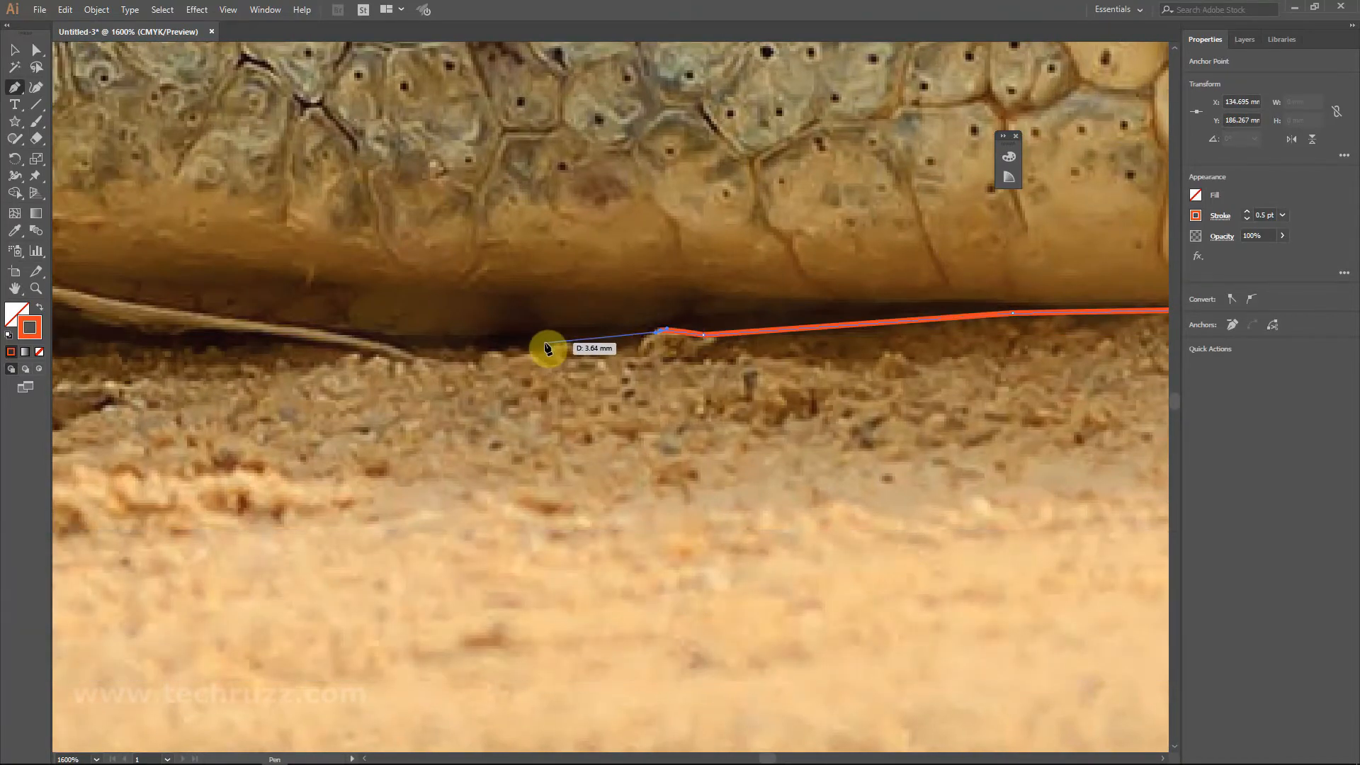
Extend the Pen path along the dark ground line under the jaw, past the thin light stalk
left_click(530, 342)
key("space")
left_click_drag(485, 337, 929, 331)
left_click(795, 346)
key("space")
left_click_drag(550, 300, 853, 336)
left_click(848, 369)
left_click(731, 380)
Continue the Pen path along the jaw's lower edge to the throat fold, at about X 103.3 mm
key("space")
left_click_drag(746, 326, 967, 283)
left_click(777, 348)
left_click_drag(720, 352, 709, 350)
left_click(617, 341)
left_click_drag(591, 306, 840, 265)
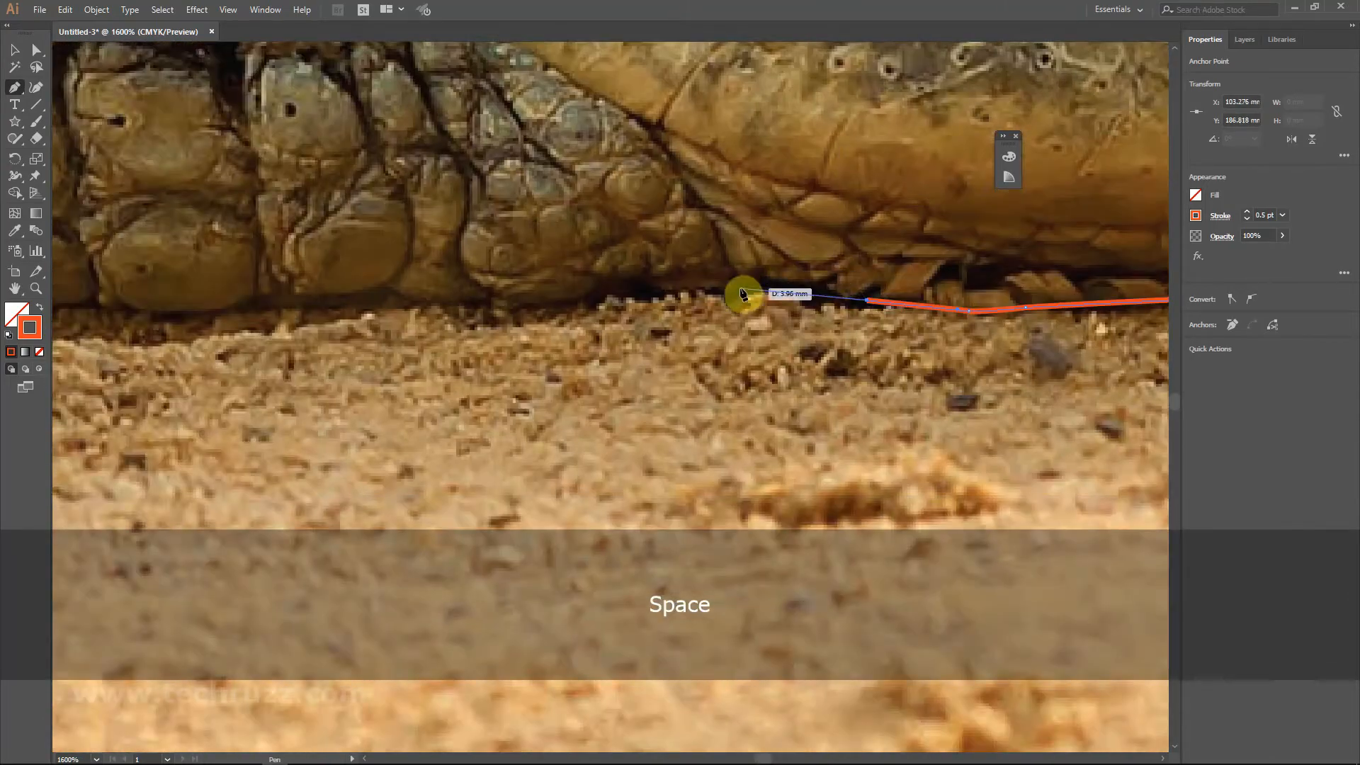
Trace the Pen path along the lower edge of the large throat and belly scales, just above the sand
left_click(740, 290)
key("space")
left_click_drag(737, 291, 928, 282)
left_click(753, 294)
left_click_drag(843, 256, 1112, 257)
left_click_drag(842, 294, 805, 290)
left_click_drag(703, 298, 737, 322)
key("space")
left_click_drag(597, 309, 567, 304)
left_click(454, 296)
Complete the belly's lower edge up to the front foot and turn onto the outer toe, at about X 42.9 mm
key("space")
left_click_drag(496, 248, 1055, 241)
left_click(959, 275)
left_click_drag(822, 293, 781, 303)
left_click_drag(637, 311, 615, 305)
left_click_drag(472, 308, 702, 261)
key("space")
left_click(566, 294)
left_click(546, 294)
left_click(562, 312)
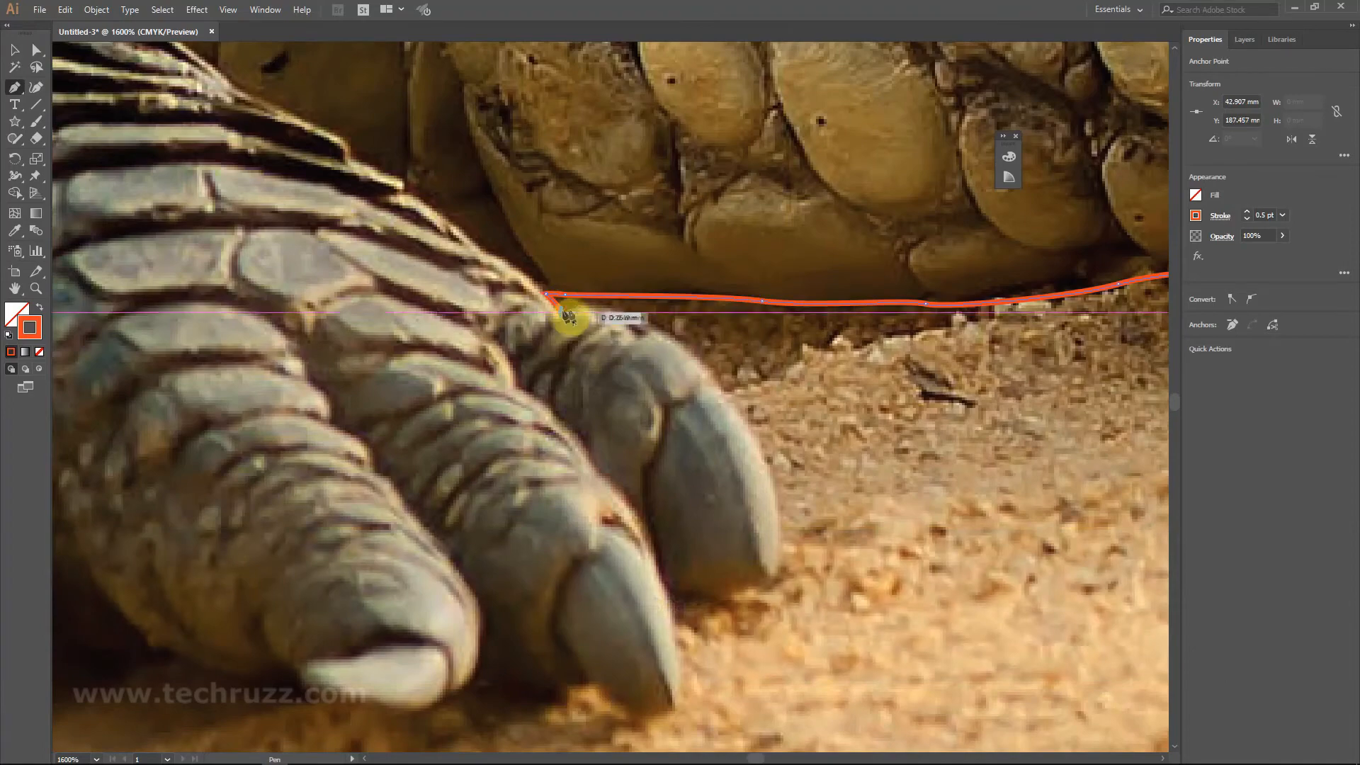
Trace the Pen path around the outer toe's claw and on around the neighbouring toe of the front foot
left_click_drag(718, 378, 795, 479)
key("space")
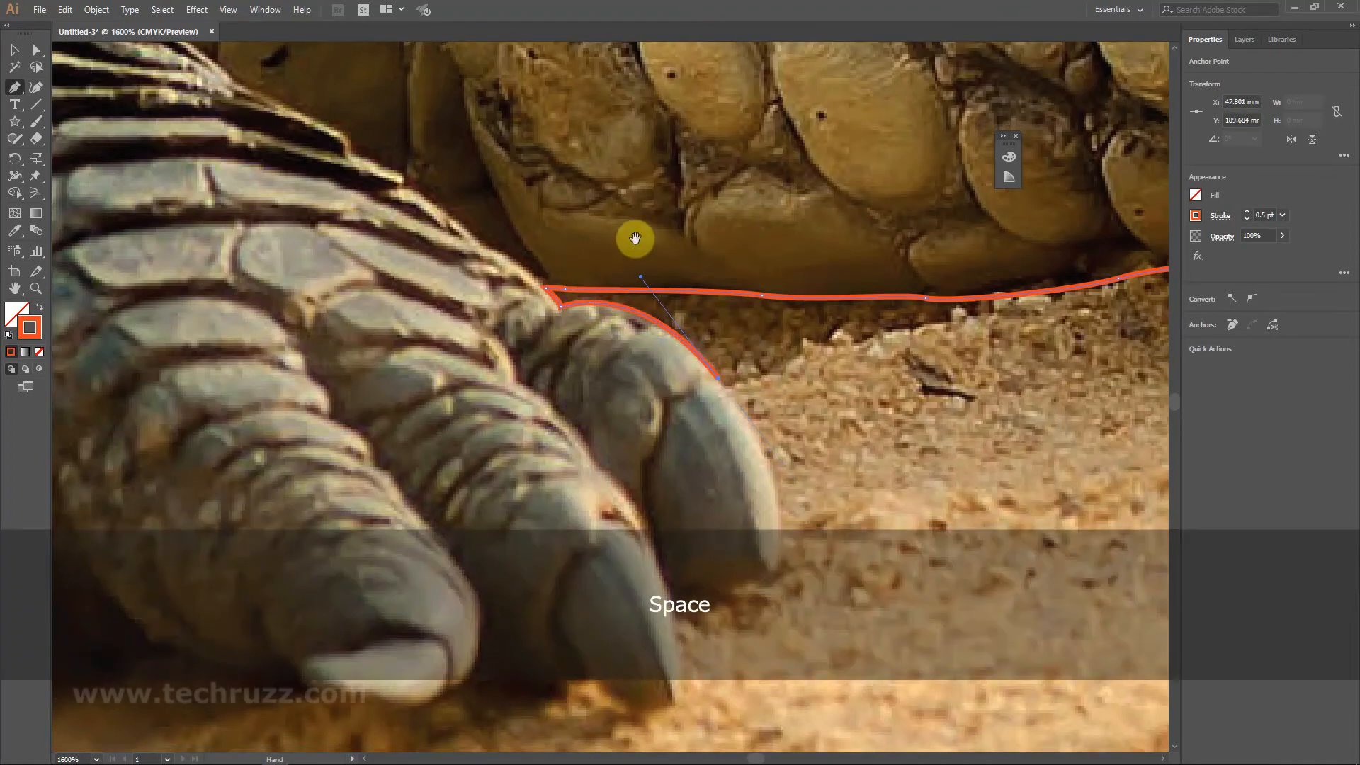
left_click_drag(635, 239, 571, 62)
left_click_drag(707, 392, 613, 536)
key("space")
left_click_drag(547, 451, 576, 237)
left_click_drag(540, 221, 836, 293)
left_click(502, 268)
Trace under the large toe with the pale claw to the shadowed gap beside it, at about X 34 mm
key("space")
left_click(596, 244)
left_click(518, 208)
left_click(487, 192)
key("space")
left_click(687, 307)
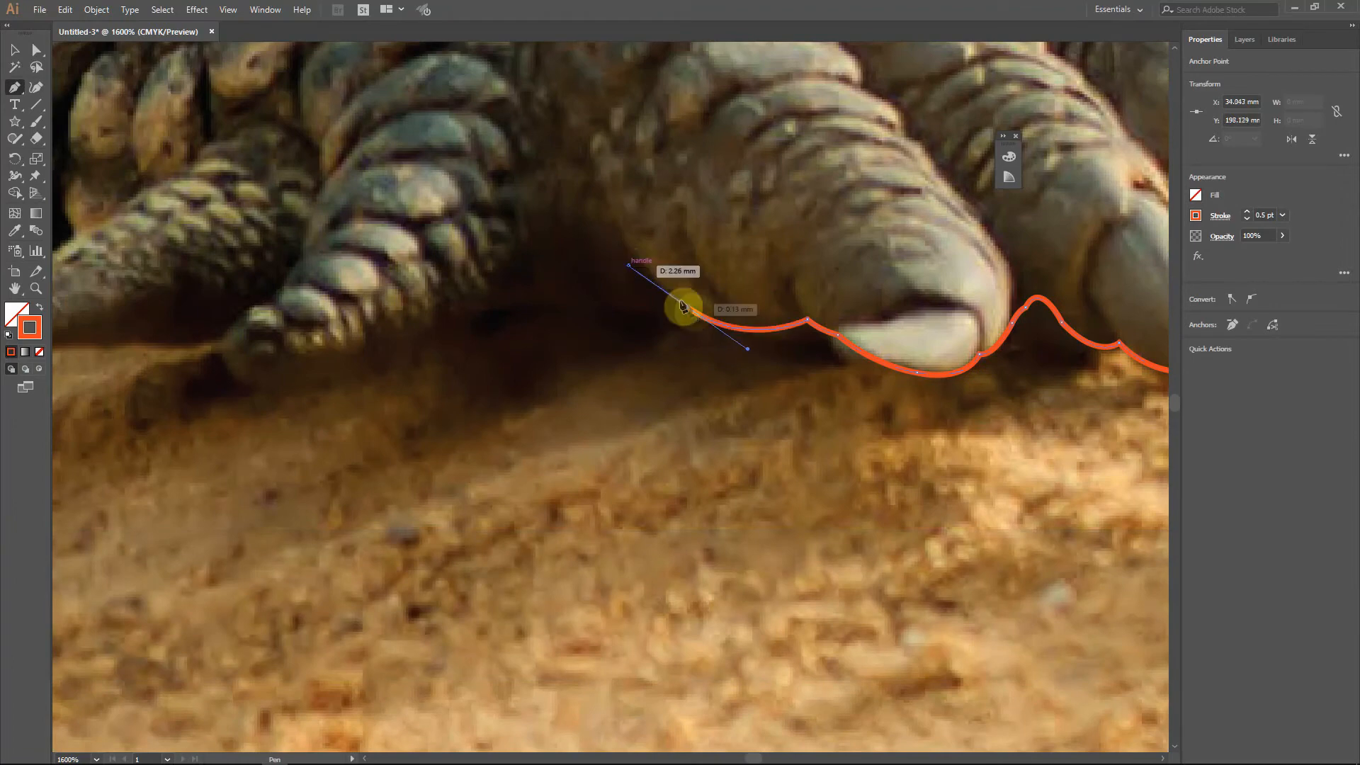
Continue the Pen path under the remaining toes to the image's left edge, at about Y 197.3 mm
left_click_drag(615, 240, 615, 239)
left_click(528, 236)
left_click_drag(395, 363, 901, 304)
key("space")
left_click_drag(711, 349, 757, 236)
left_click(745, 260)
left_click_drag(586, 275, 633, 275)
Close the crocodile outline at its starting anchor on the image's left edge
key("space")
left_click_drag(518, 317, 511, 303)
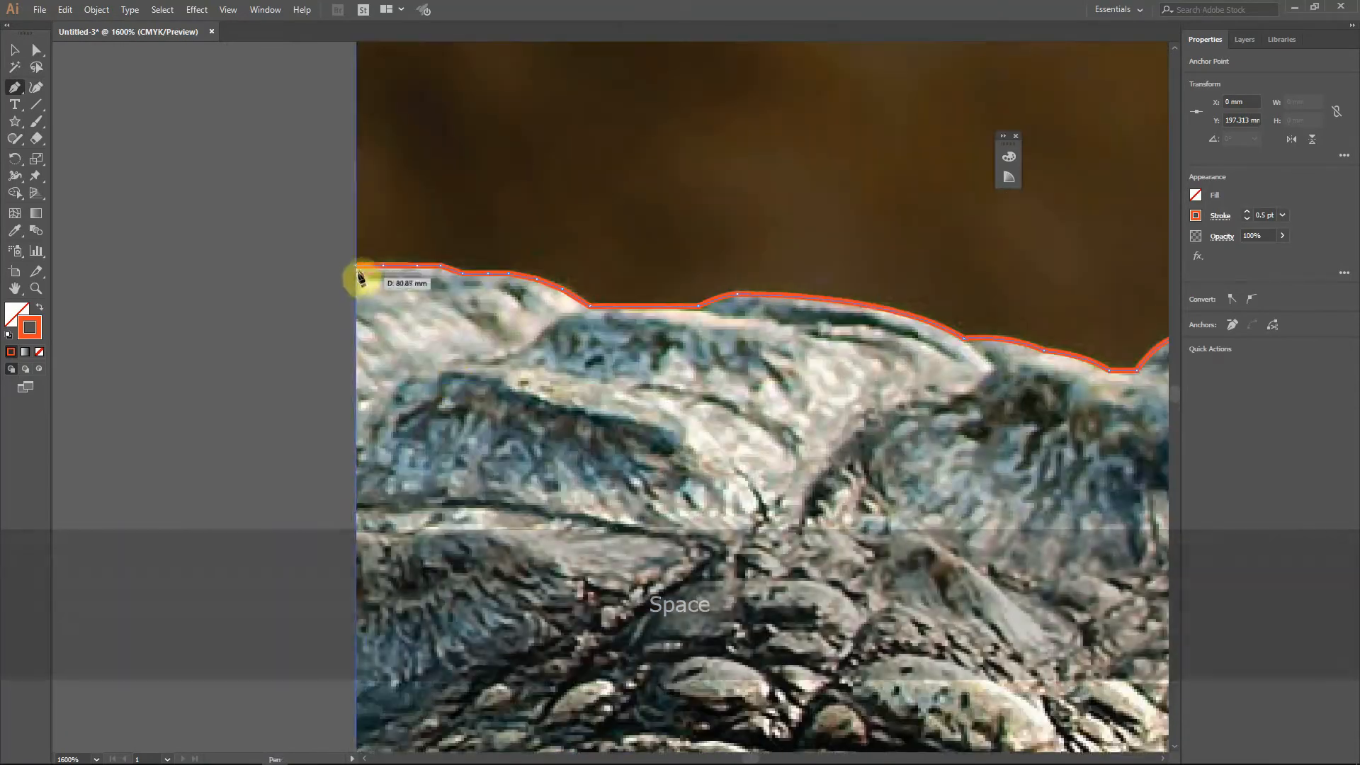
left_click(357, 267)
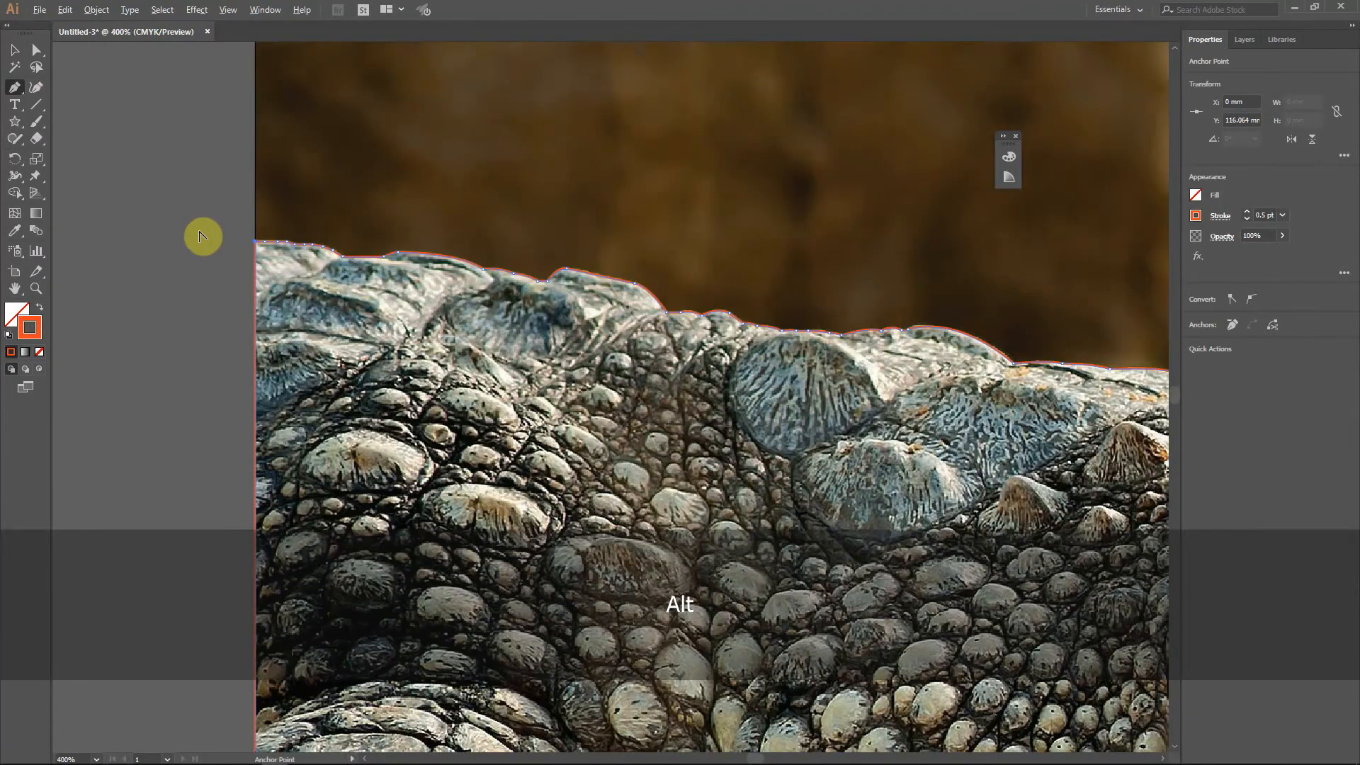
Select the closed crocodile path together with the image using the Selection tool
scroll(202, 237, "down", 2)
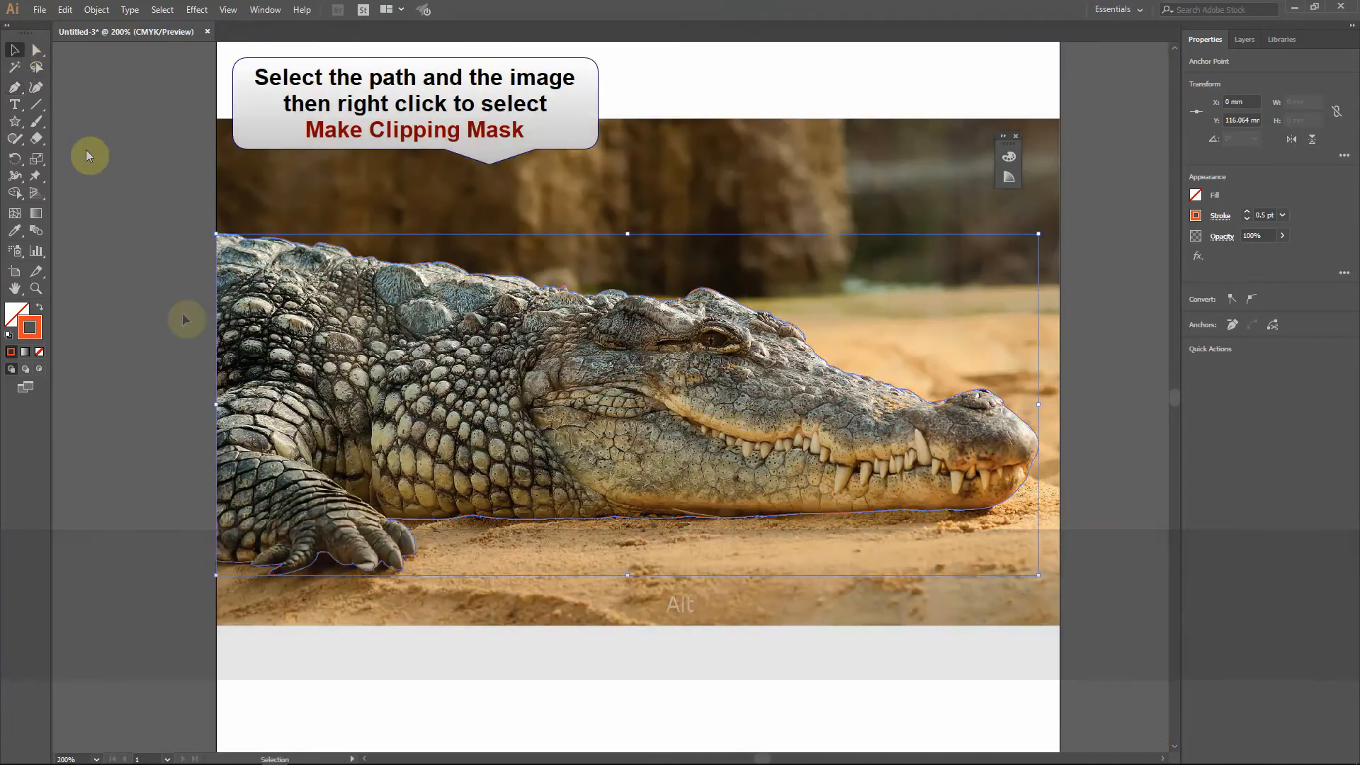
scroll(252, 342, "down", 1)
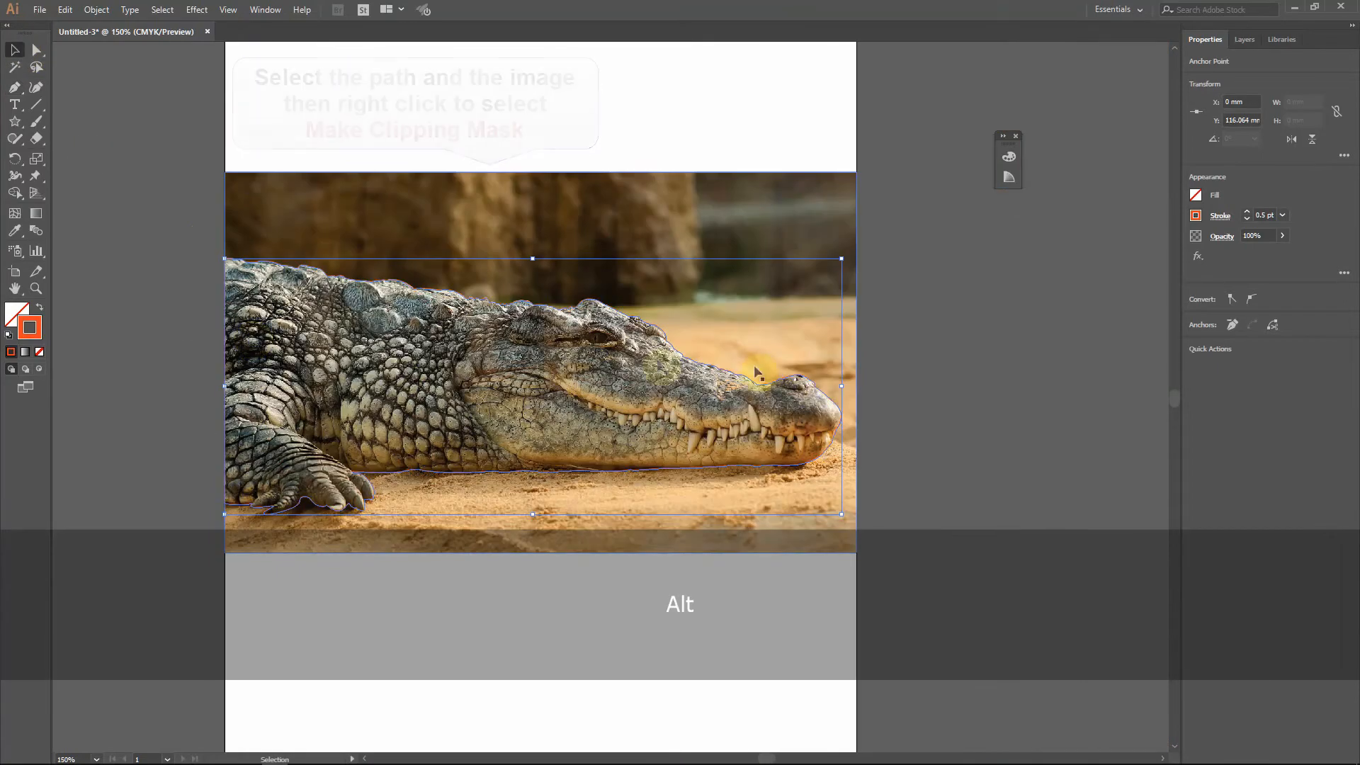
scroll(440, 287, "up", 2)
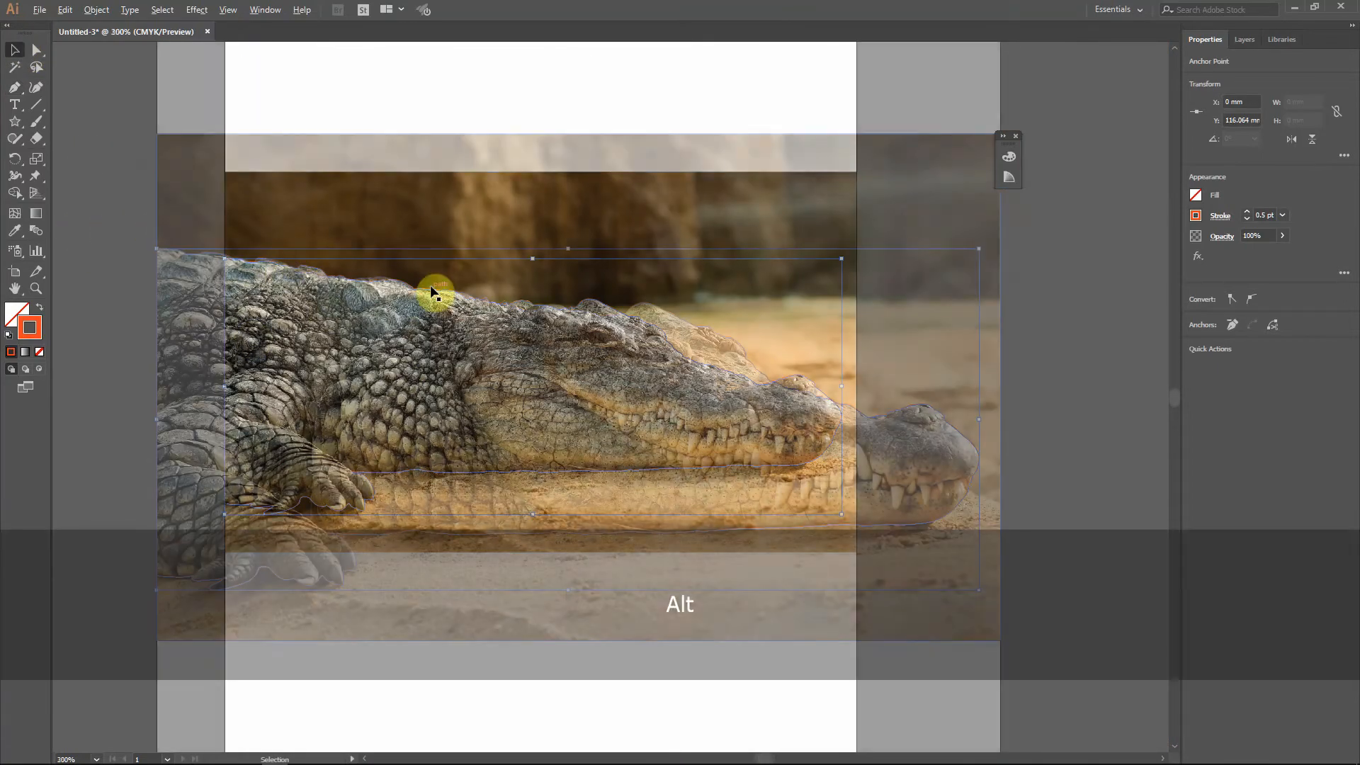
scroll(496, 248, "down", 2)
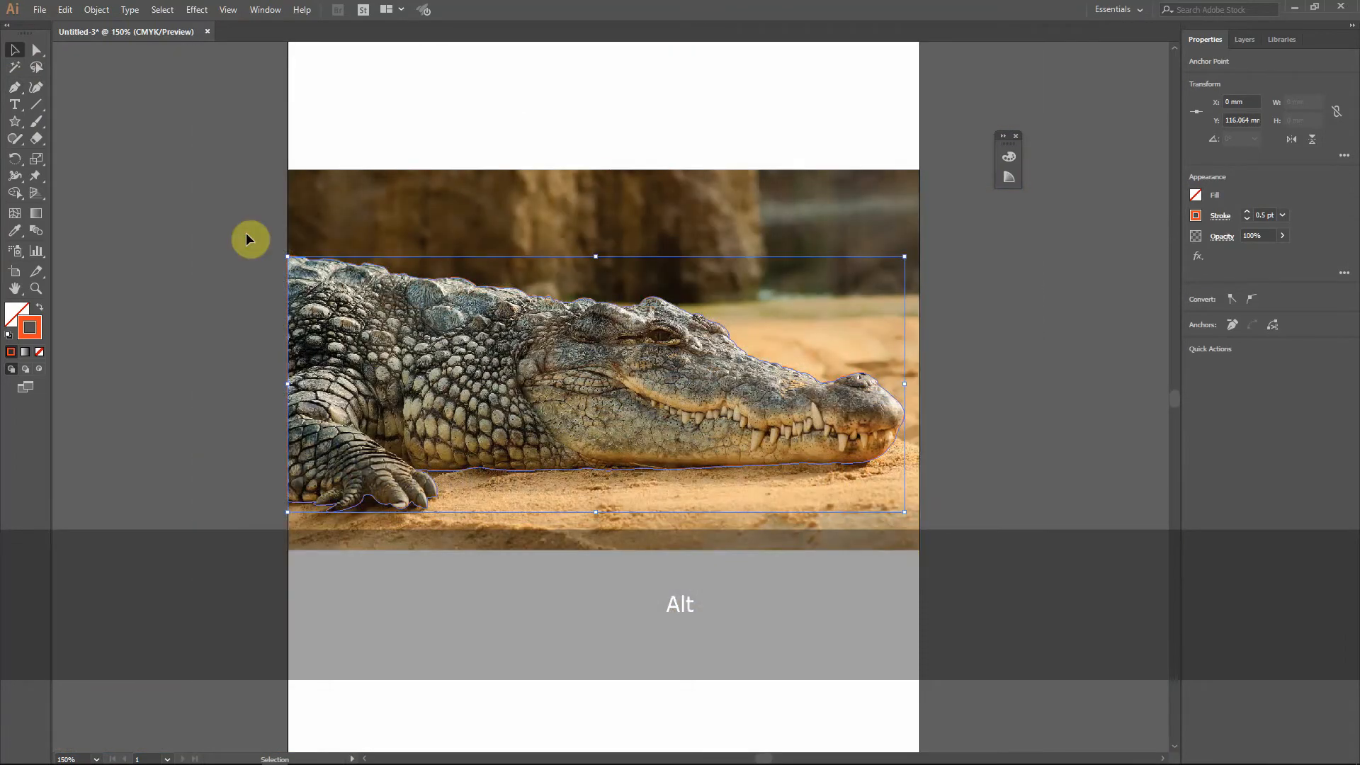
left_click(223, 142)
left_click_drag(218, 120, 947, 588)
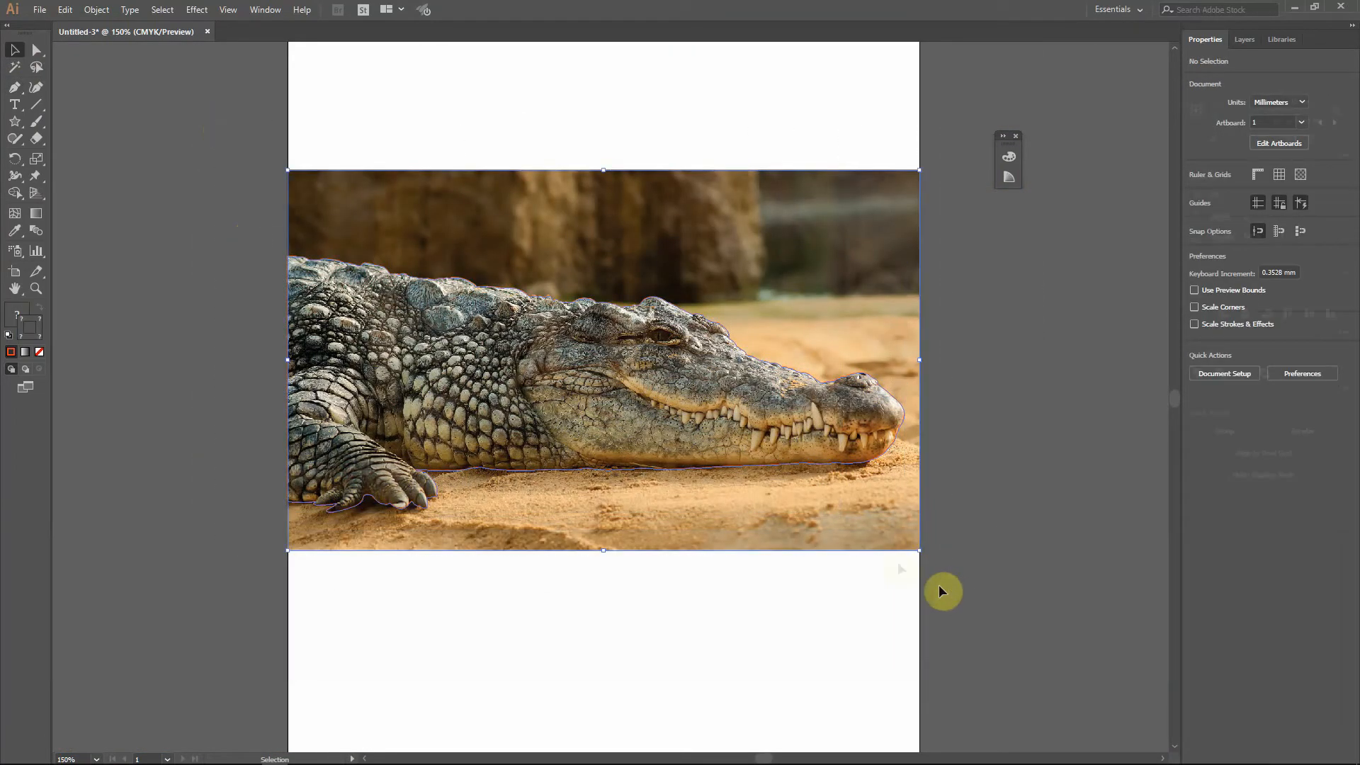
Make a clipping mask from the selected crocodile path and image, and deselect the clipped result
right_click(589, 322)
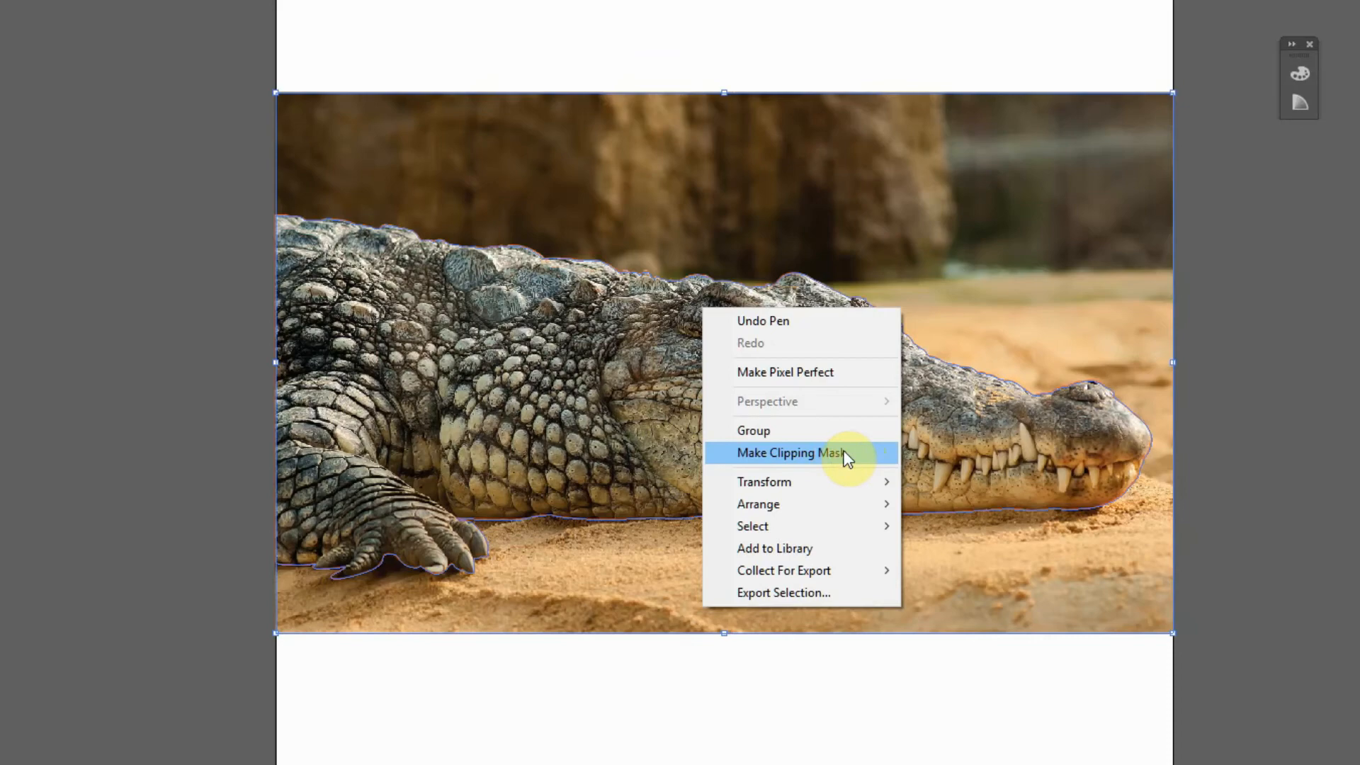
left_click(845, 454)
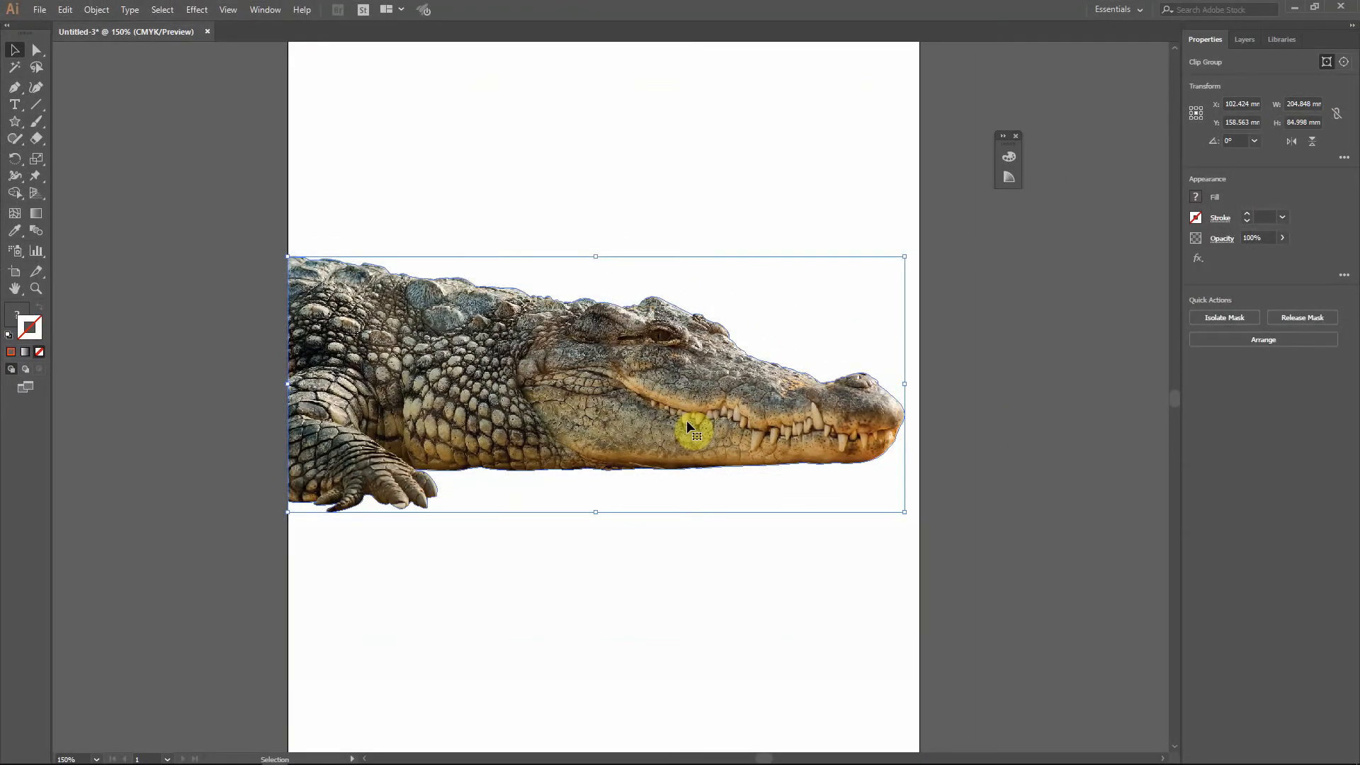
left_click(631, 239)
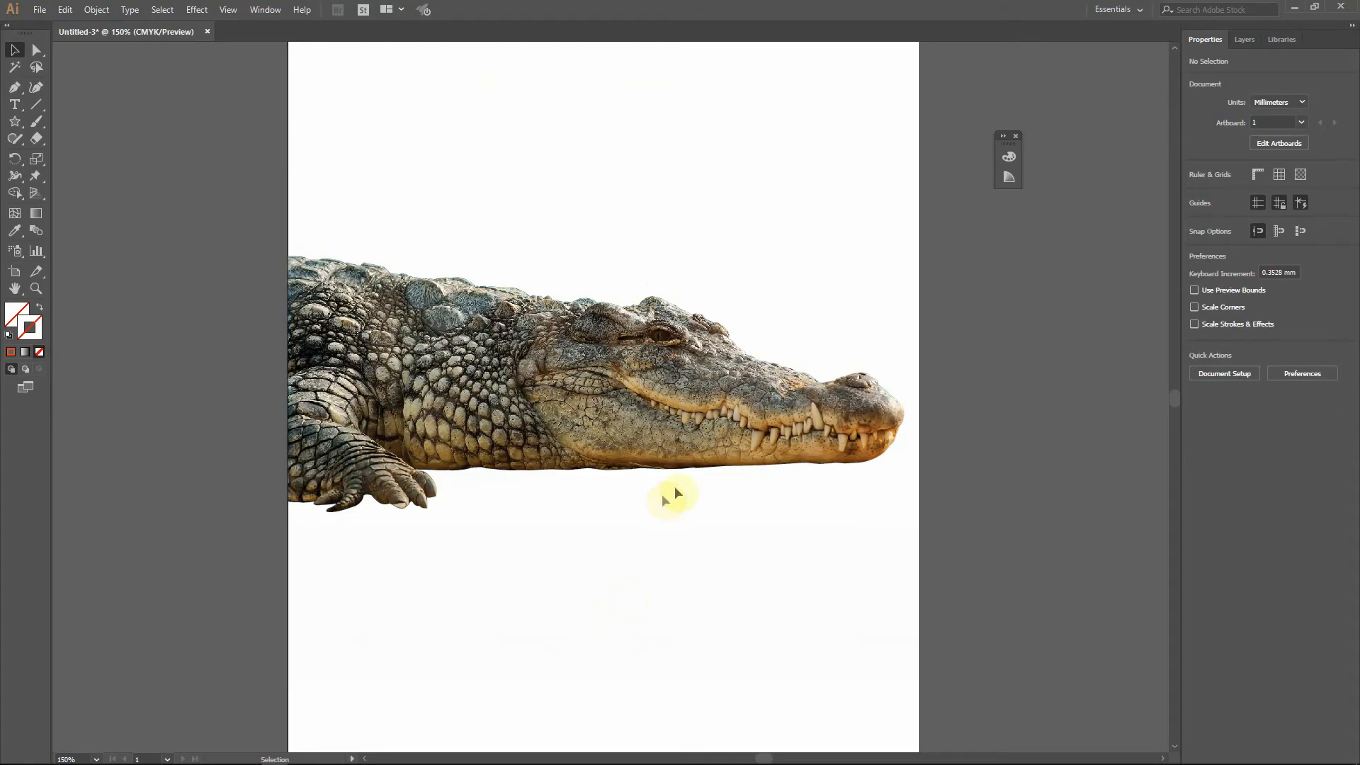
Using Direct Selection, move the mask's anchor at the dark edge under the lower jaw up to about X 136.7 mm, Y 185.3 mm
scroll(695, 469, "up", 4, "alt")
scroll(687, 465, "up", 1, "alt")
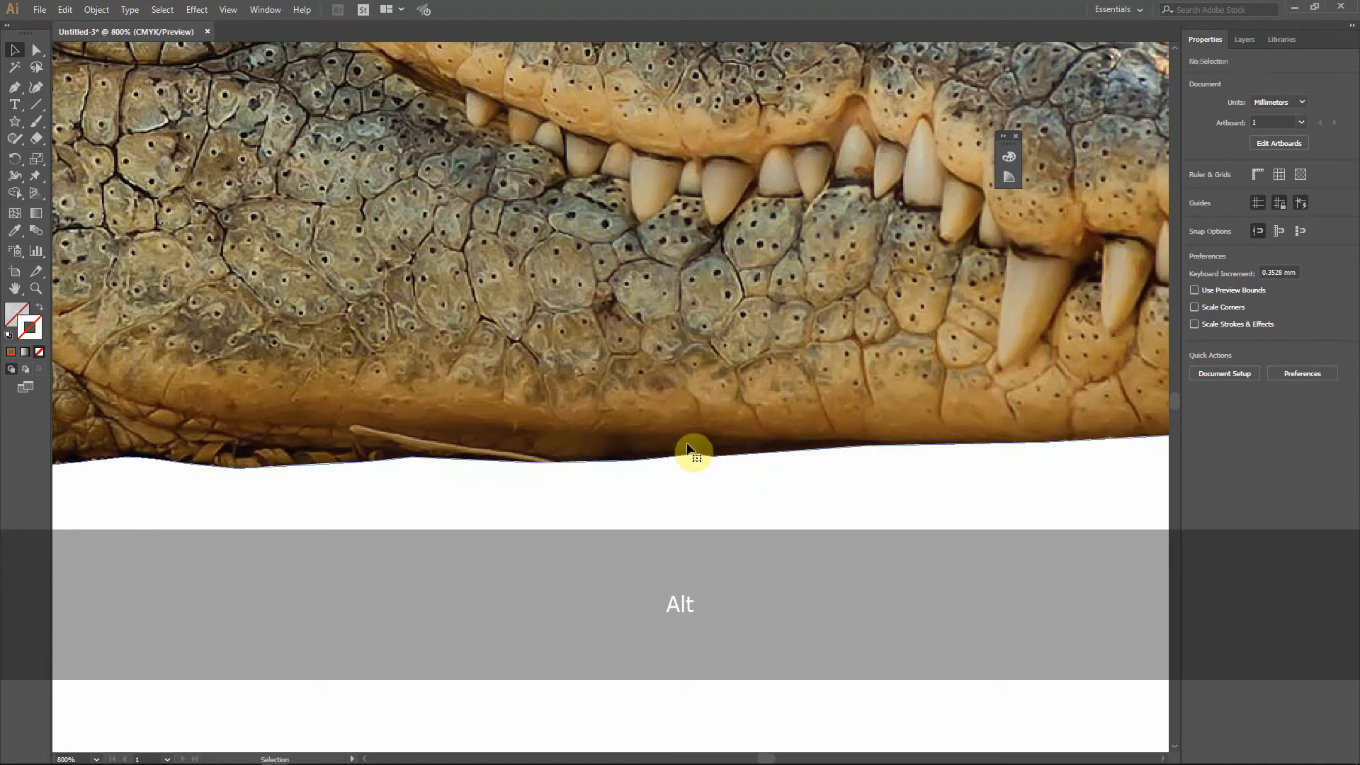
left_click(682, 455)
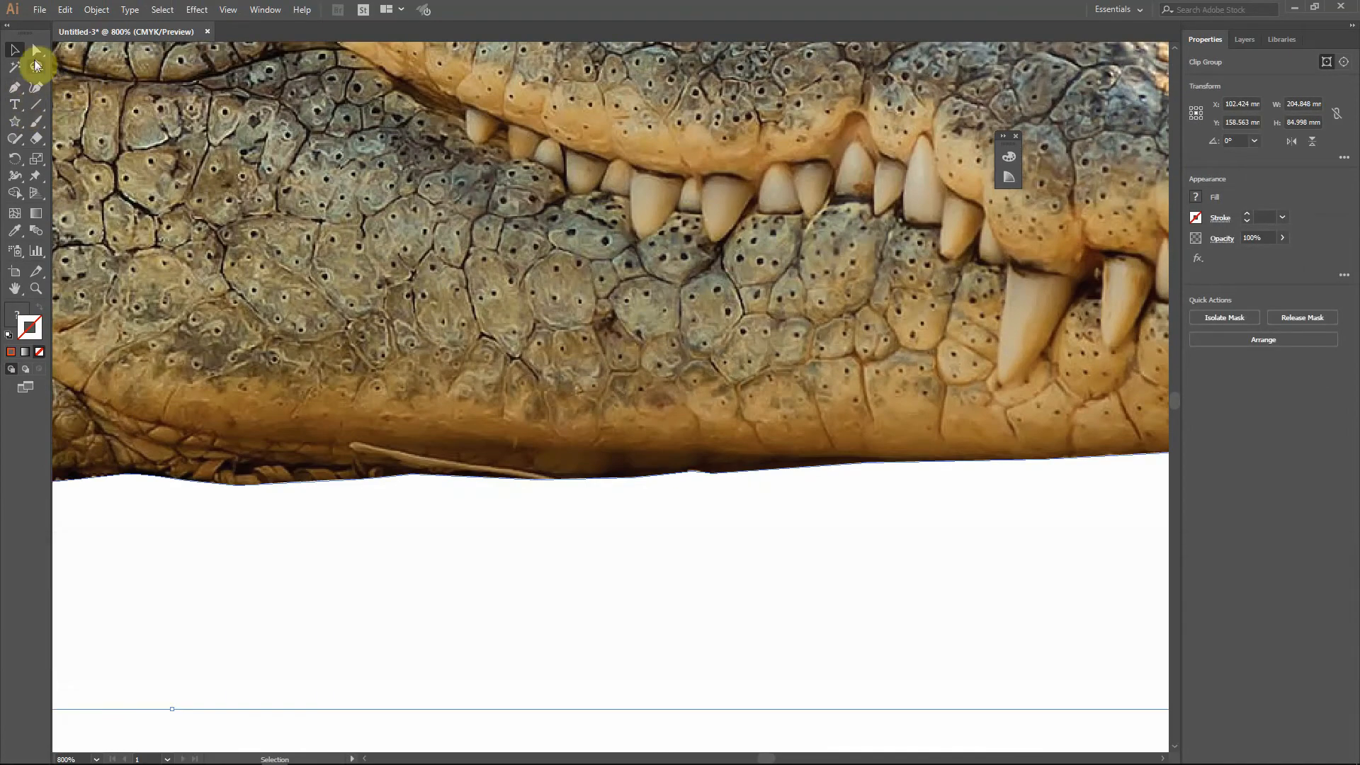
left_click(37, 58)
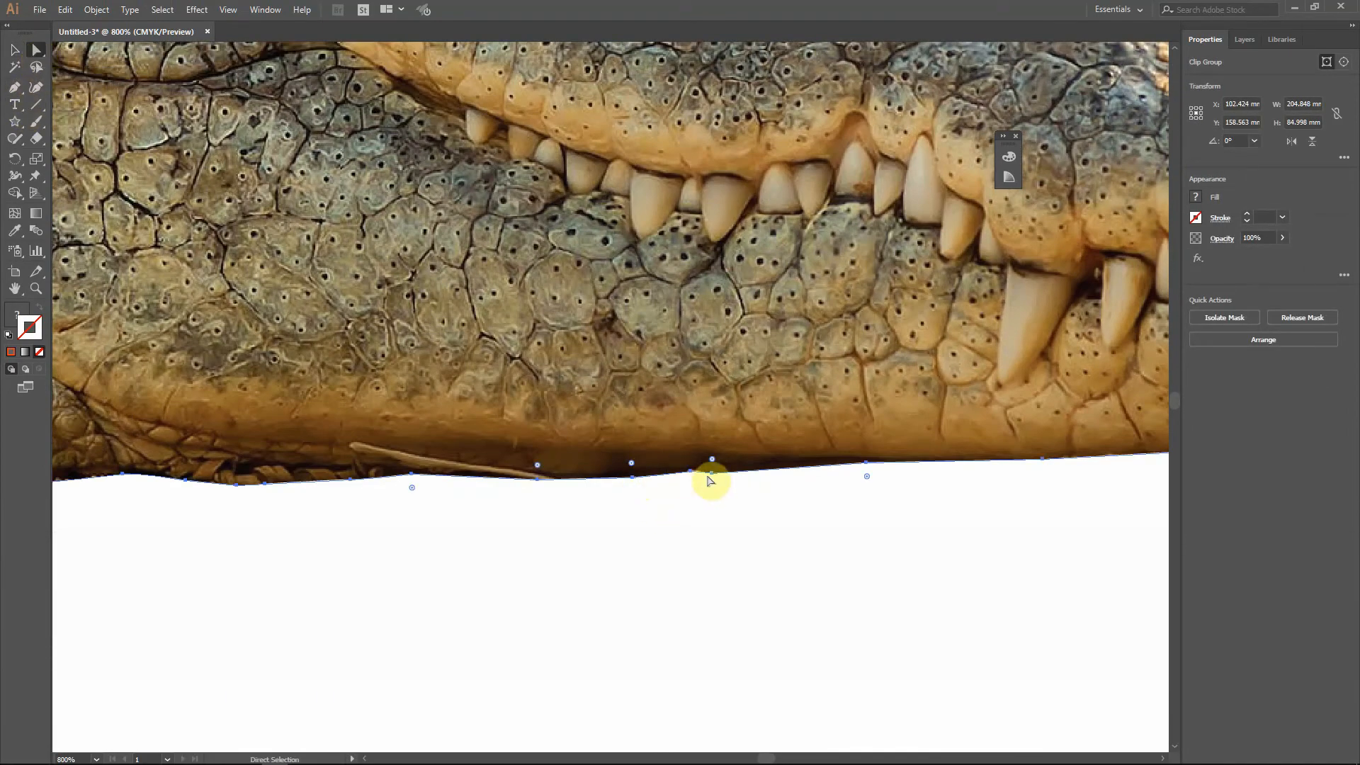
left_click_drag(713, 480, 717, 465)
key("ctrl+z")
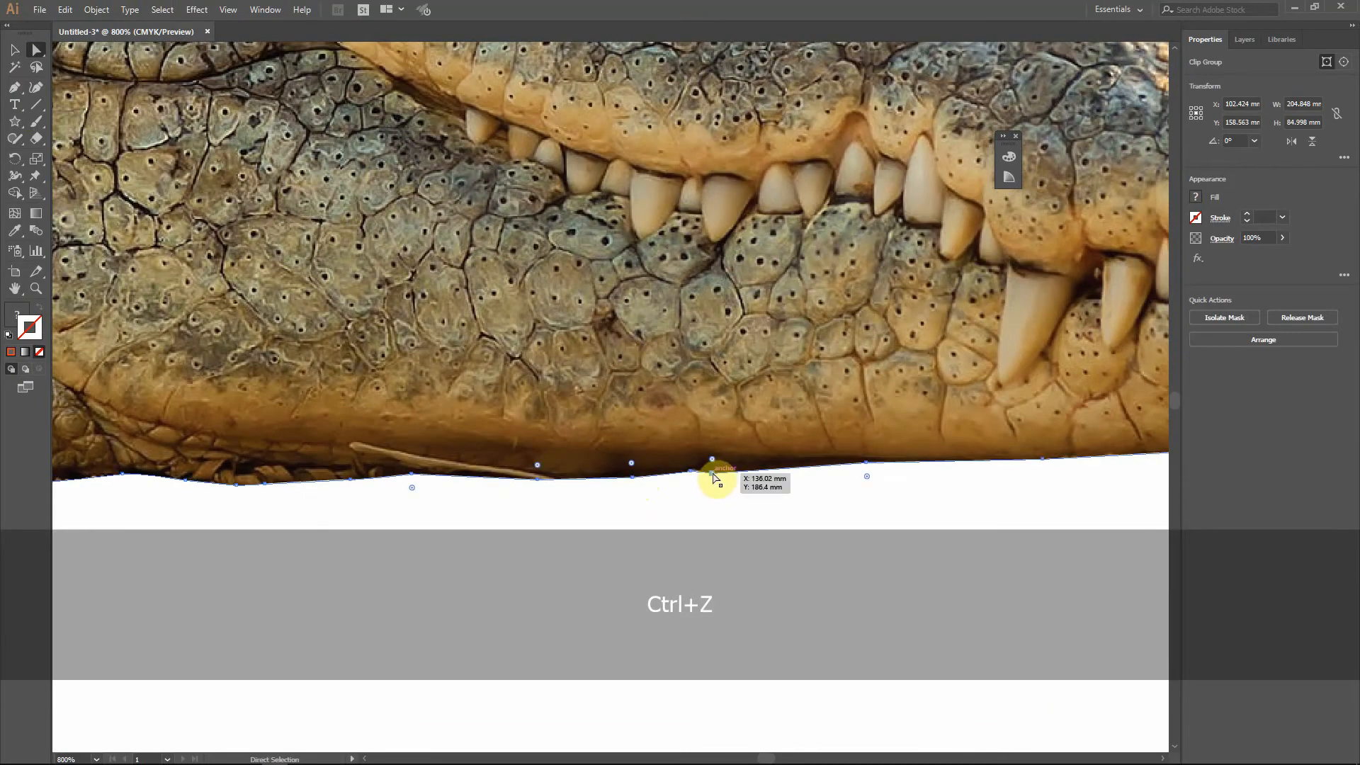
left_click_drag(691, 473, 722, 457)
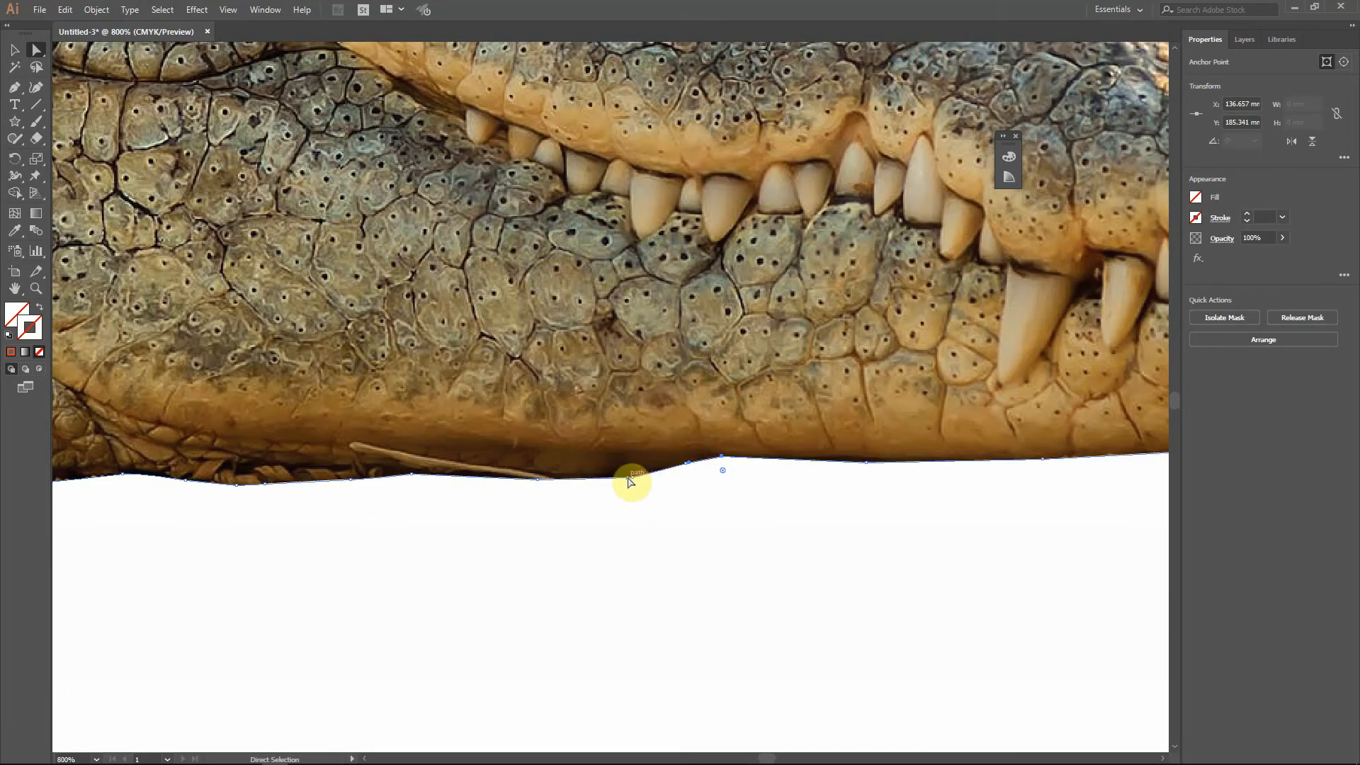
Raise the two mask anchors on the neck side of the moved point and shift the snout-side one to about X 144.5 mm, Y 185.7 mm
left_click_drag(633, 482, 626, 469)
left_click_drag(625, 467, 682, 457)
left_click_drag(866, 464, 849, 462)
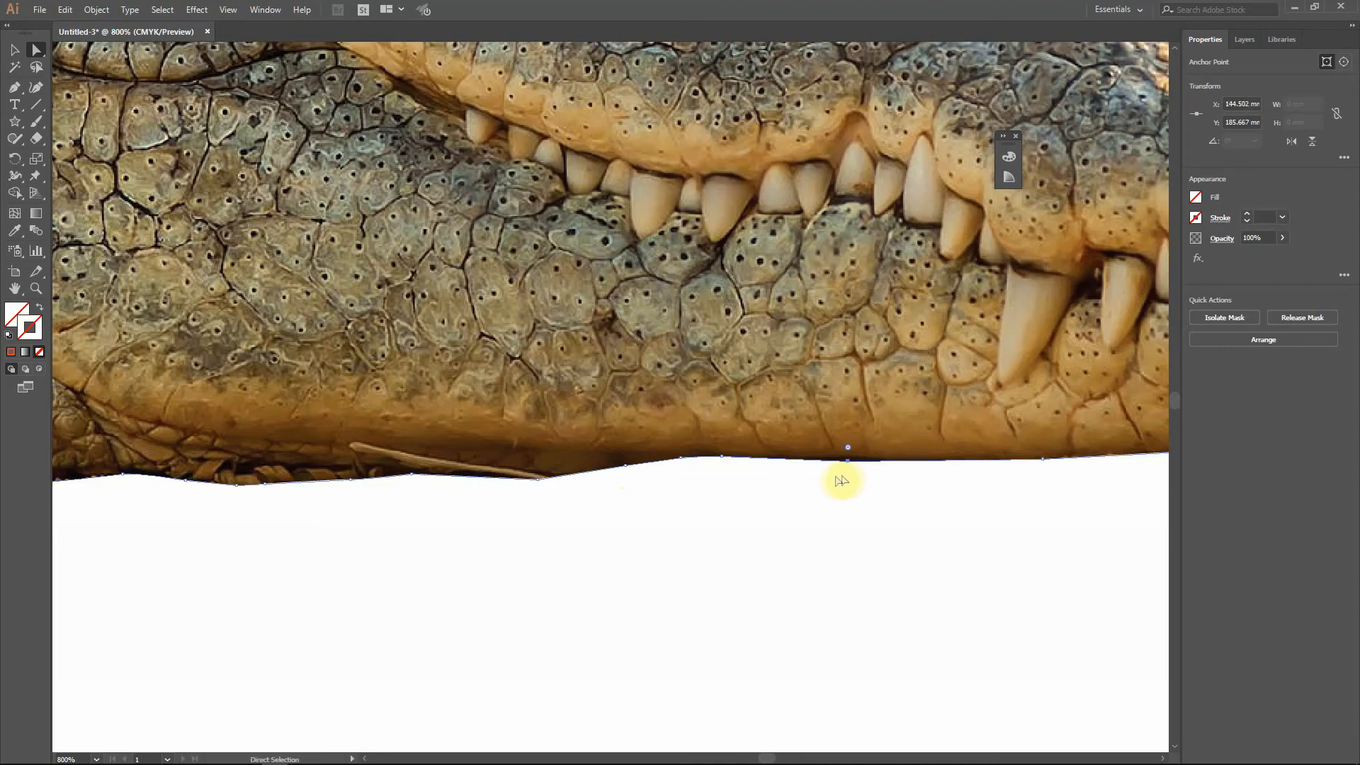
Examine the whole crocodile cutout and its mask outline, from the jaw to the back
scroll(762, 464, "down", 3)
scroll(762, 464, "down", 2)
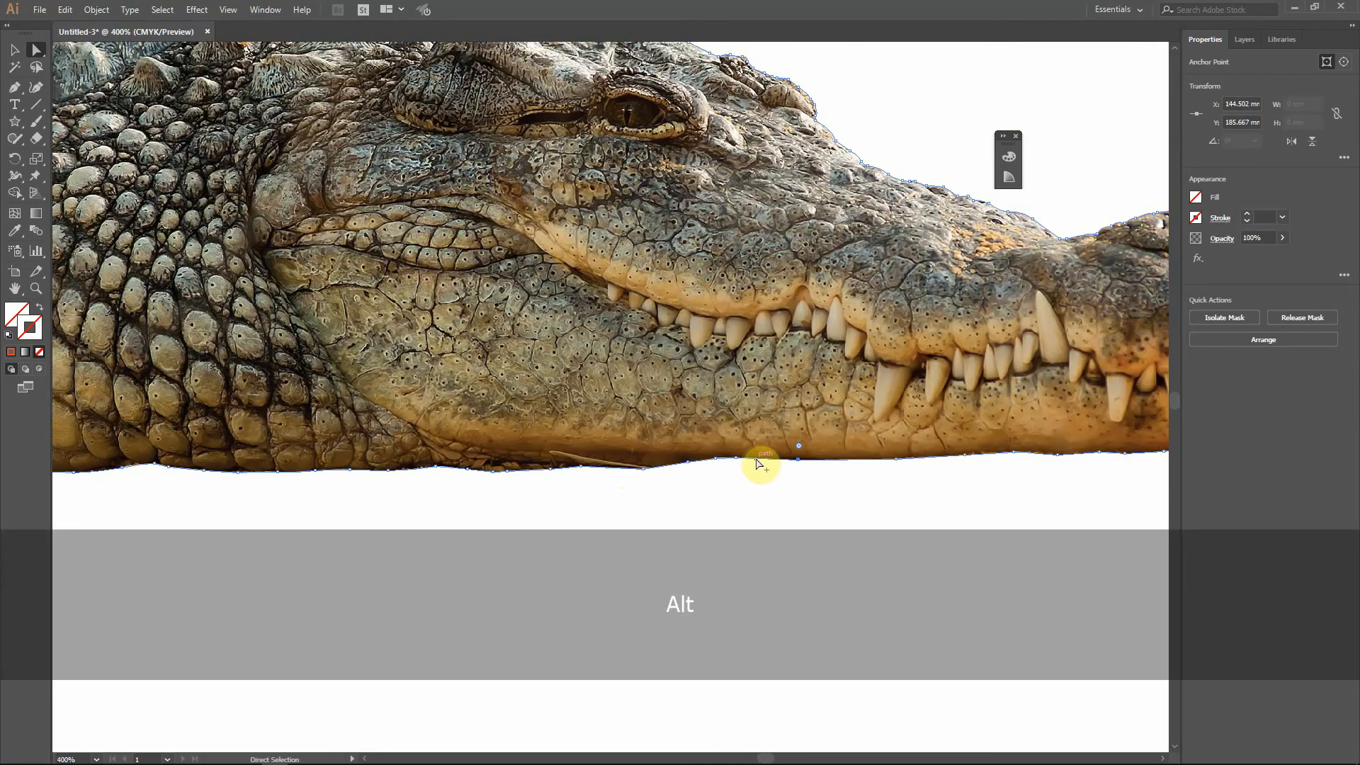
scroll(760, 463, "down", 1)
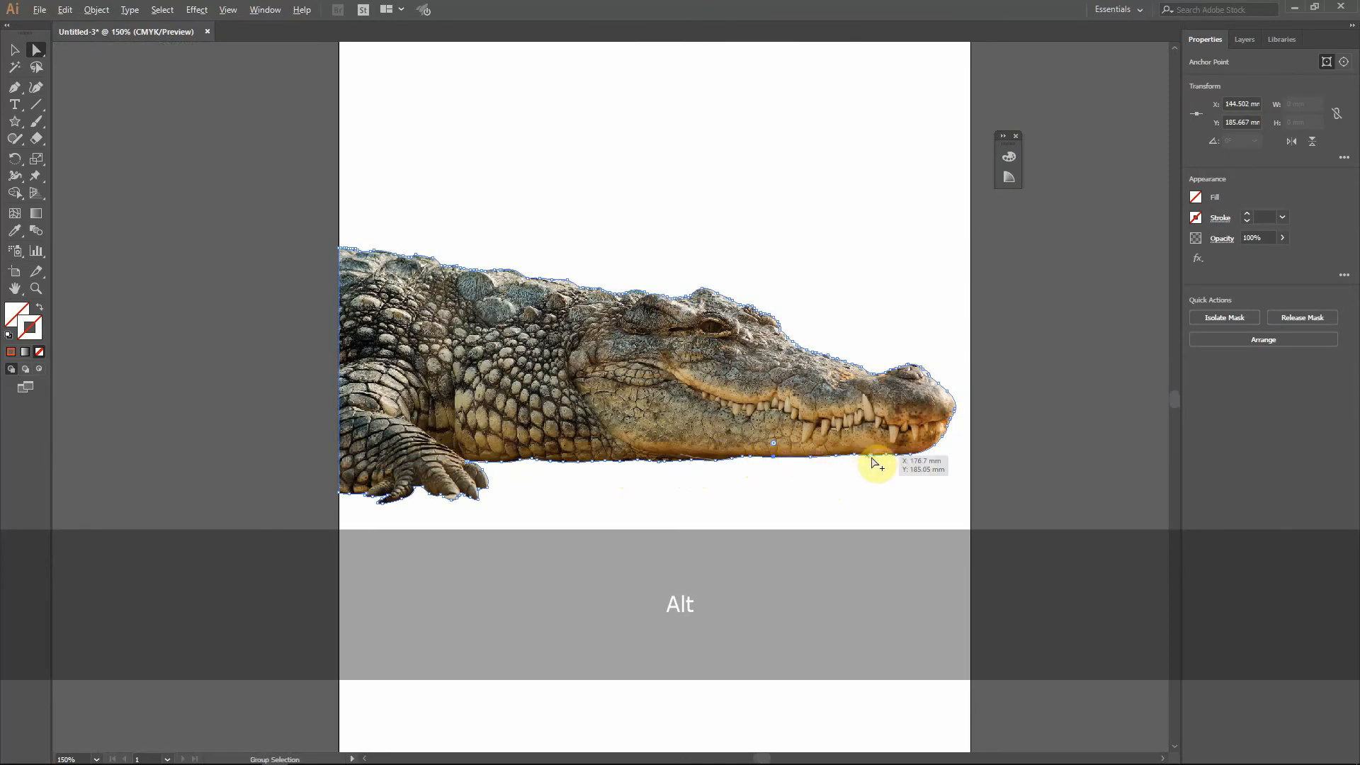
scroll(872, 463, "down", 1)
scroll(872, 463, "up", 1)
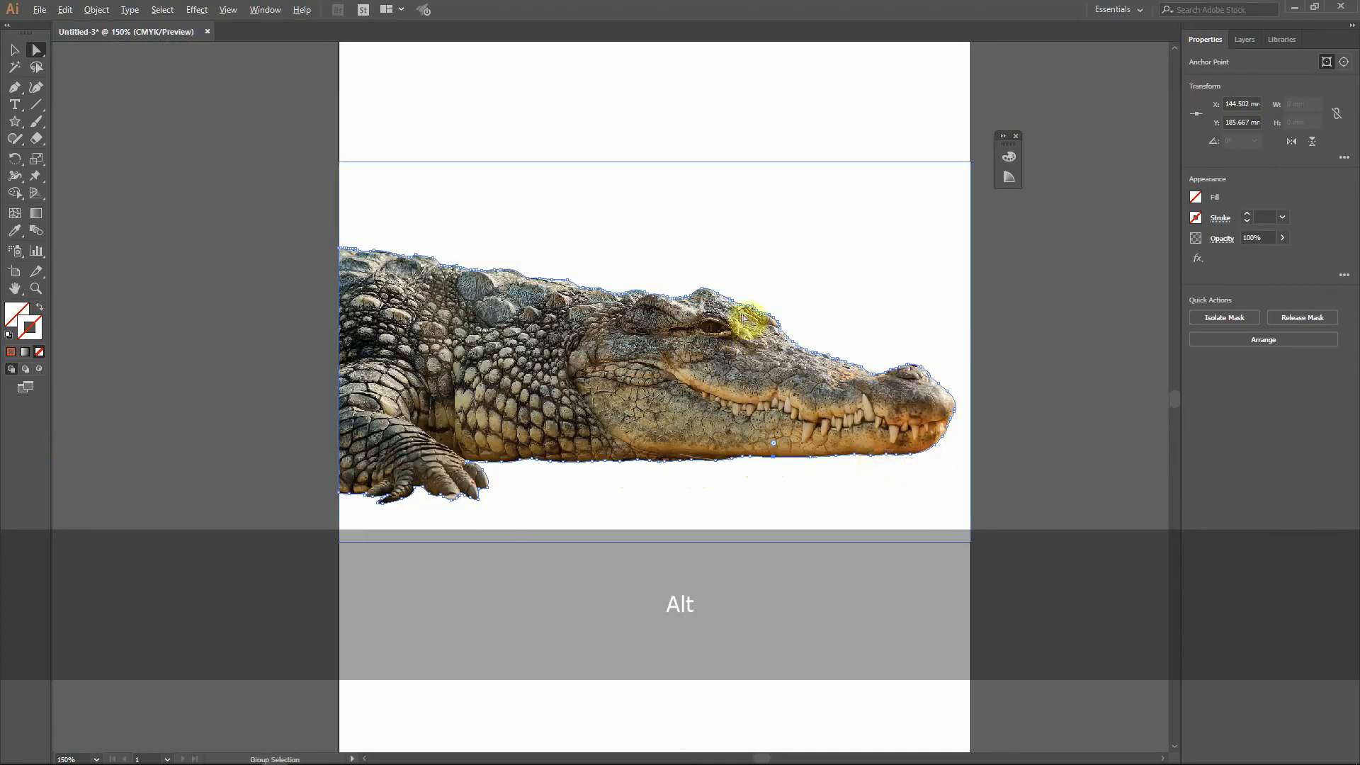
scroll(744, 313, "up", 1)
left_click(280, 254, "alt")
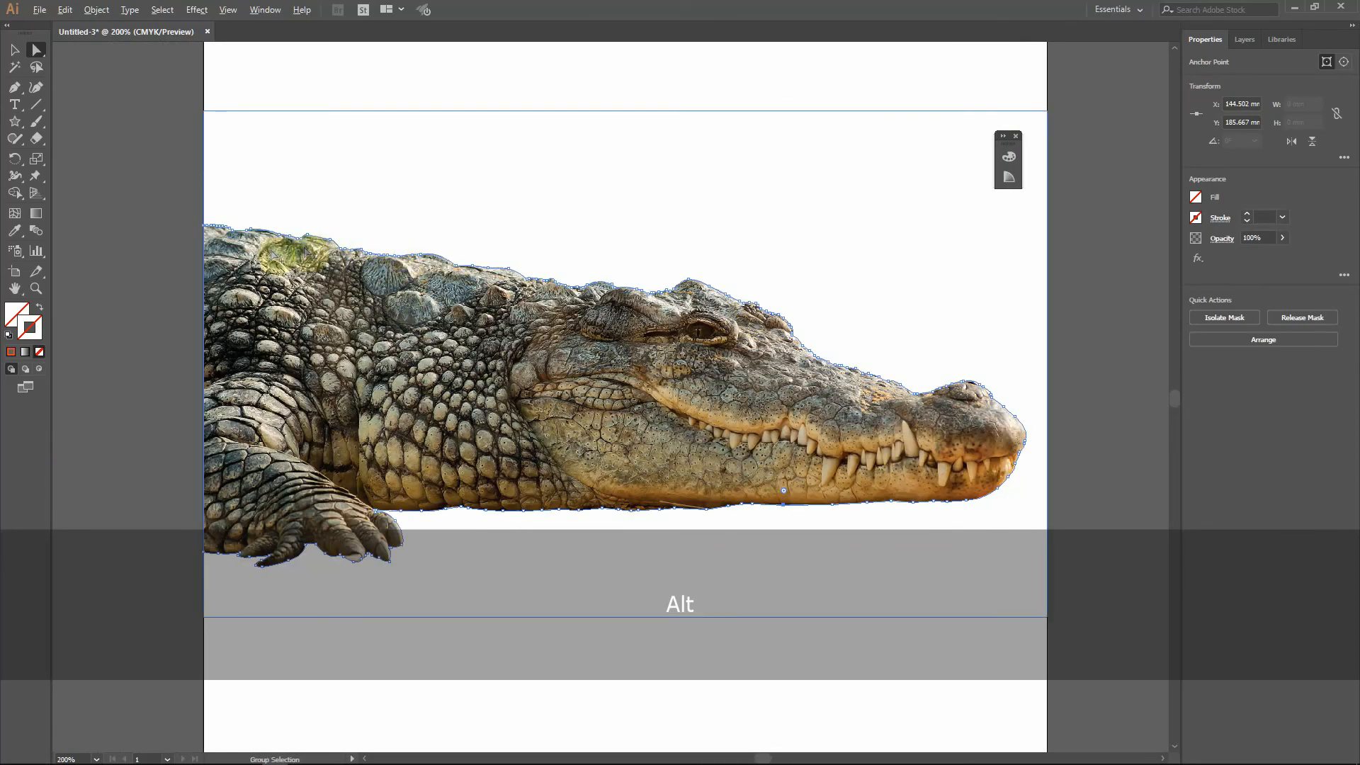